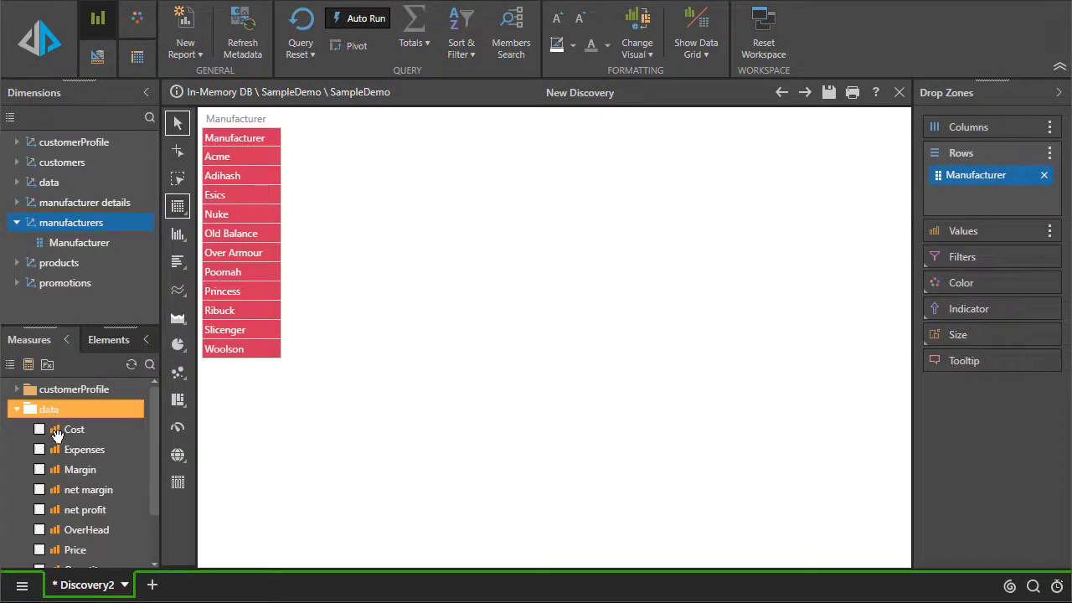
# Add the Sales measure to the manufacturer grid.
pyautogui.scroll(-3, 51, 486)
pyautogui.click(40, 542)
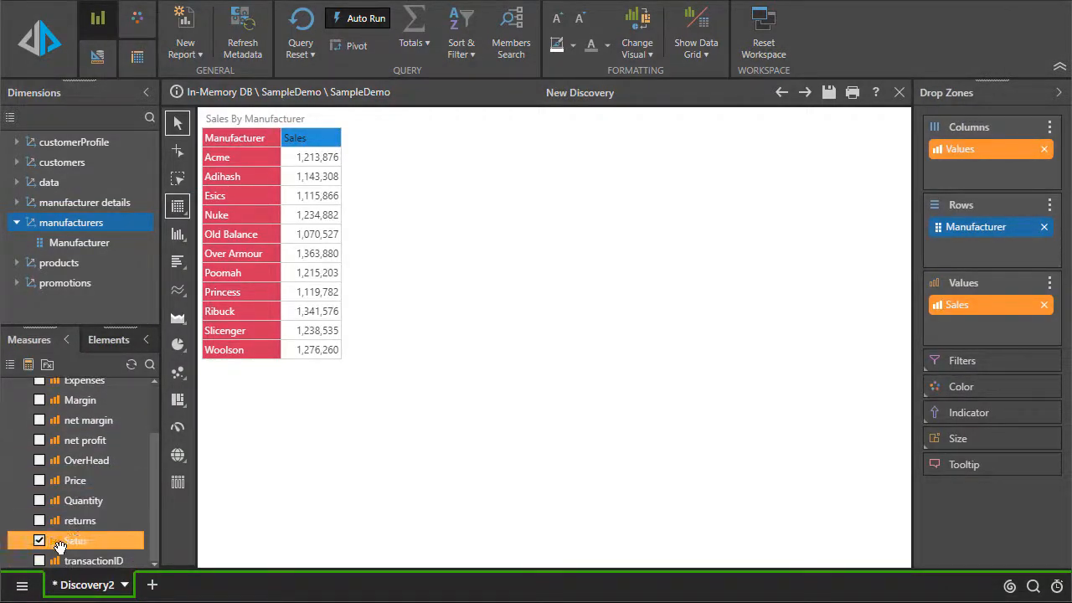
# Place Margin in the Indicator zone and net profit in the Color zone of the grid, adjusting the net profit colour scale.
pyautogui.moveTo(165, 415); pyautogui.dragTo(821, 241)
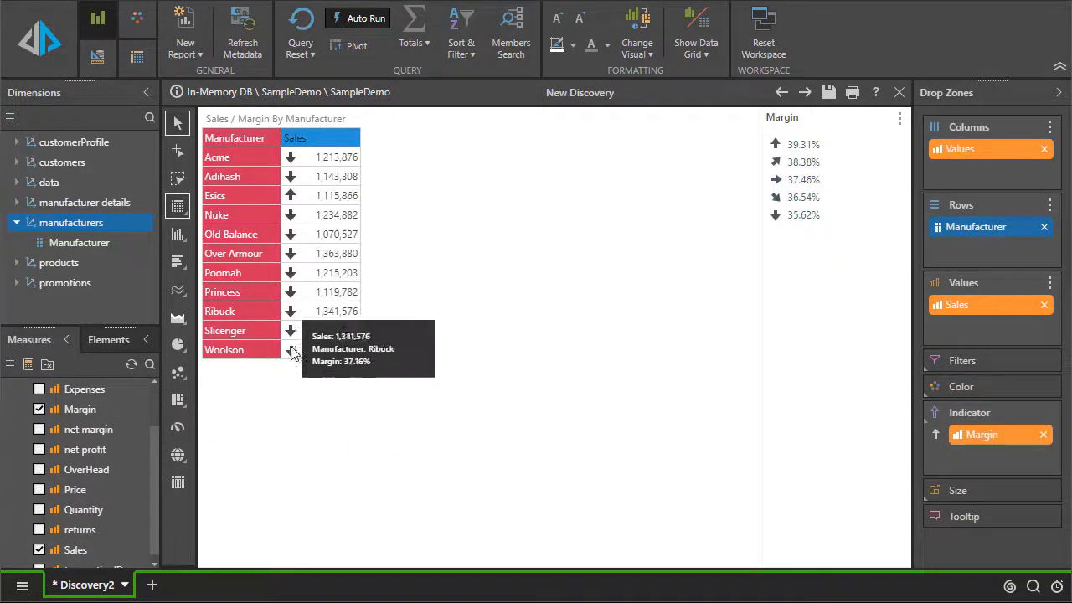
pyautogui.moveTo(86, 452); pyautogui.dragTo(683, 142)
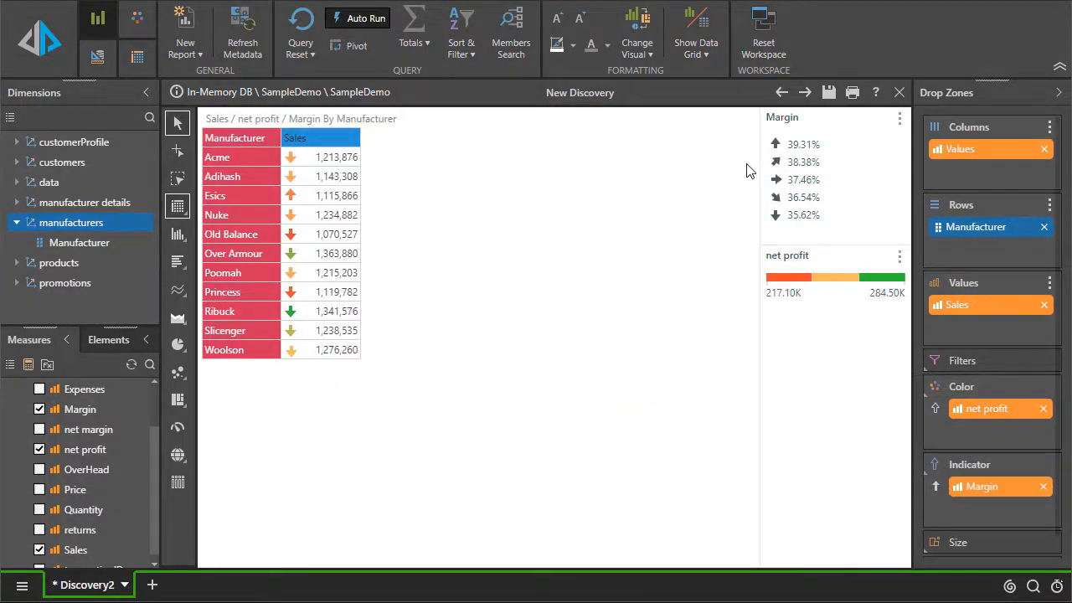
pyautogui.scroll(-1, 947, 454)
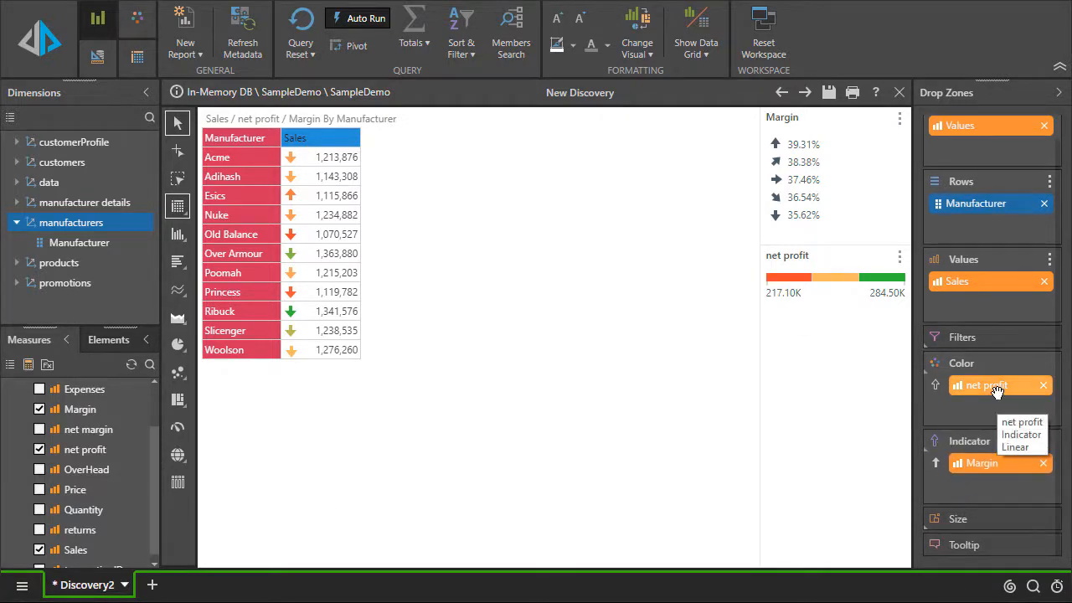
pyautogui.moveTo(988, 385); pyautogui.dragTo(688, 217)
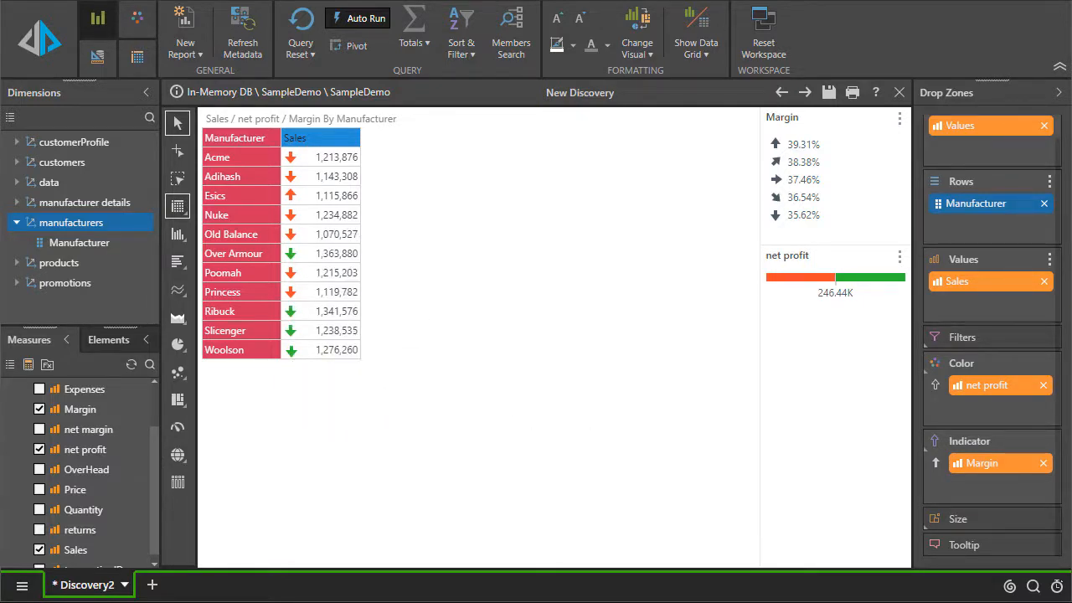
# Start a new KPI formulation based on the SampleDemo model in the In-Memory DB server.
pyautogui.click(152, 585)
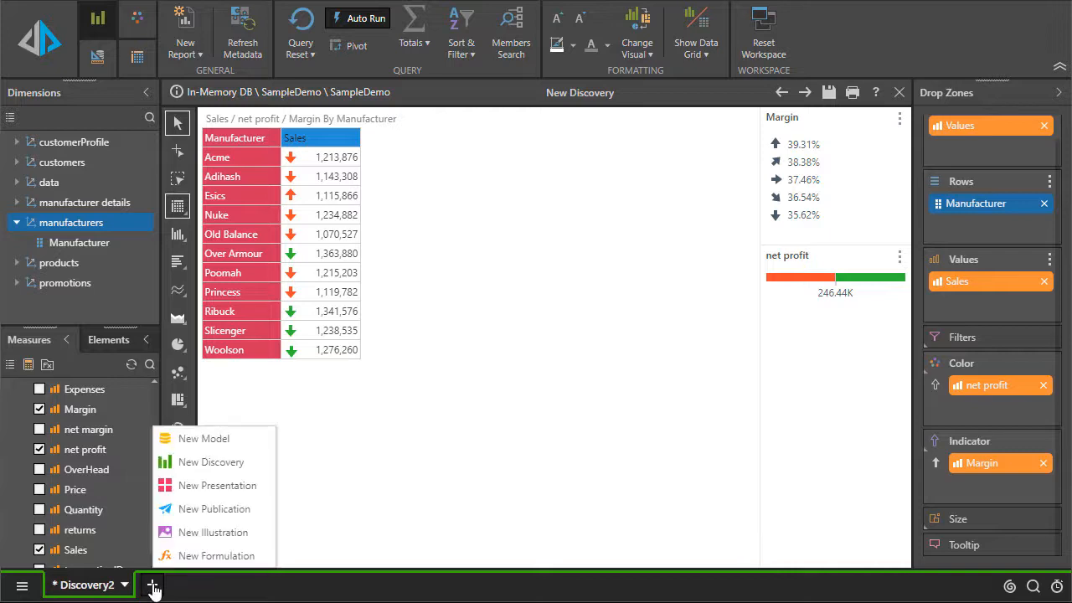
pyautogui.click(225, 553)
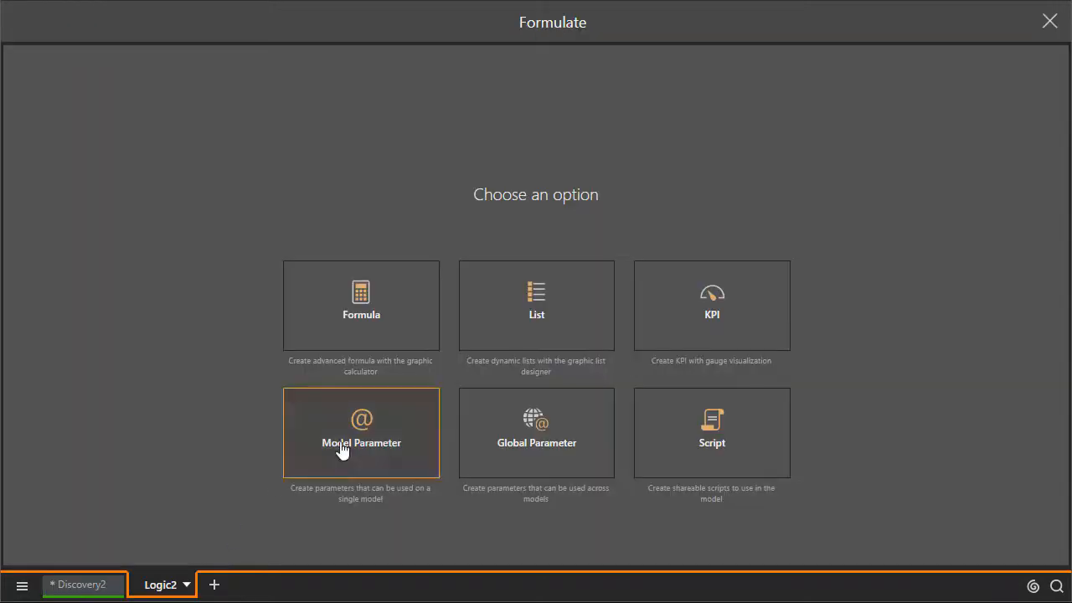
pyautogui.click(722, 333)
pyautogui.click(104, 95)
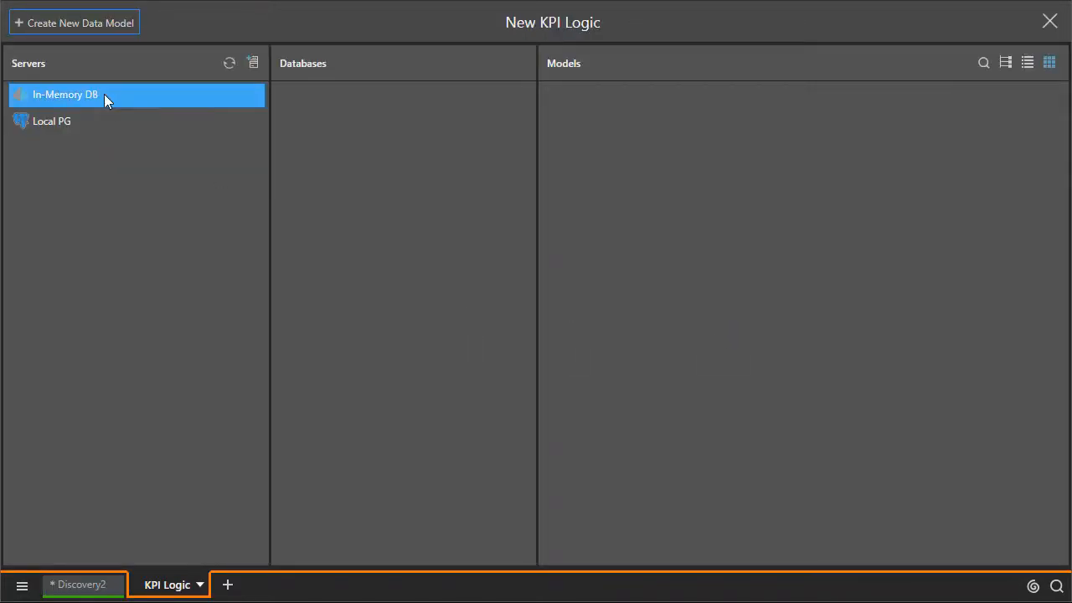
pyautogui.click(372, 124)
pyautogui.click(625, 160)
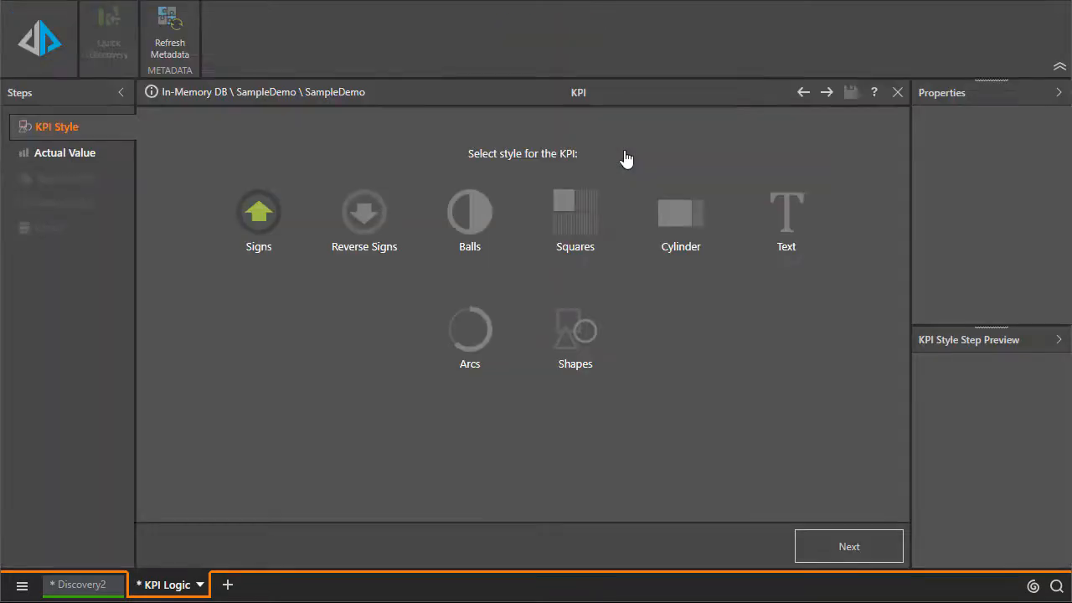
# Choose the Arcs KPI style and continue to the actual value.
pyautogui.click(488, 331)
pyautogui.click(875, 555)
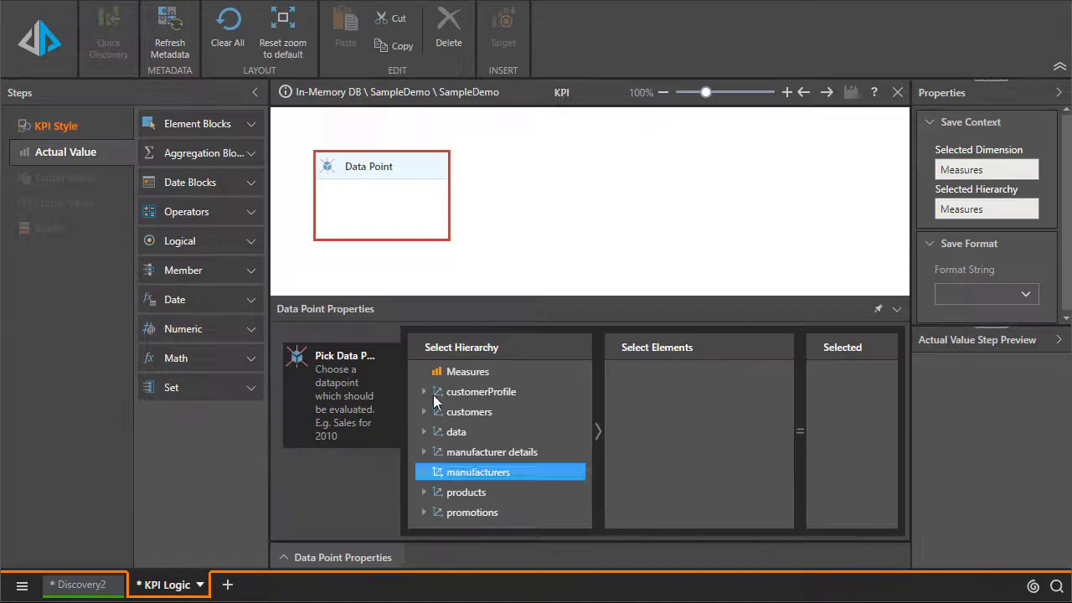
# Set the actual value data point to the Sales measure.
pyautogui.click(485, 376)
pyautogui.doubleClick(679, 415)
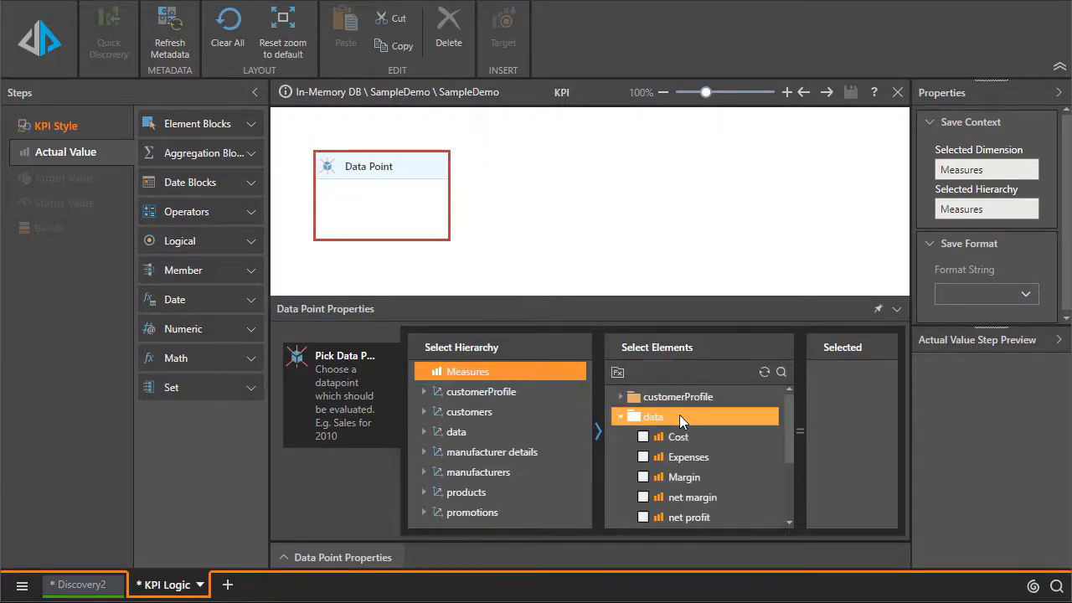
pyautogui.scroll(-3, 679, 435)
pyautogui.click(643, 498)
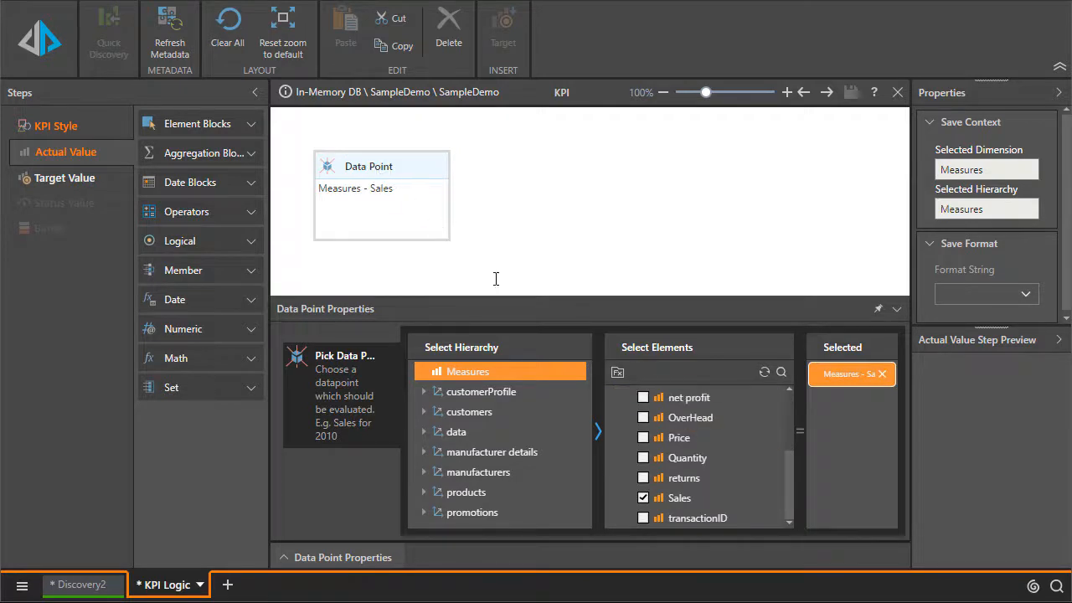
# Define the target value as the actual Sales for the Previous Member of dateKey full quarter.
pyautogui.click(44, 184)
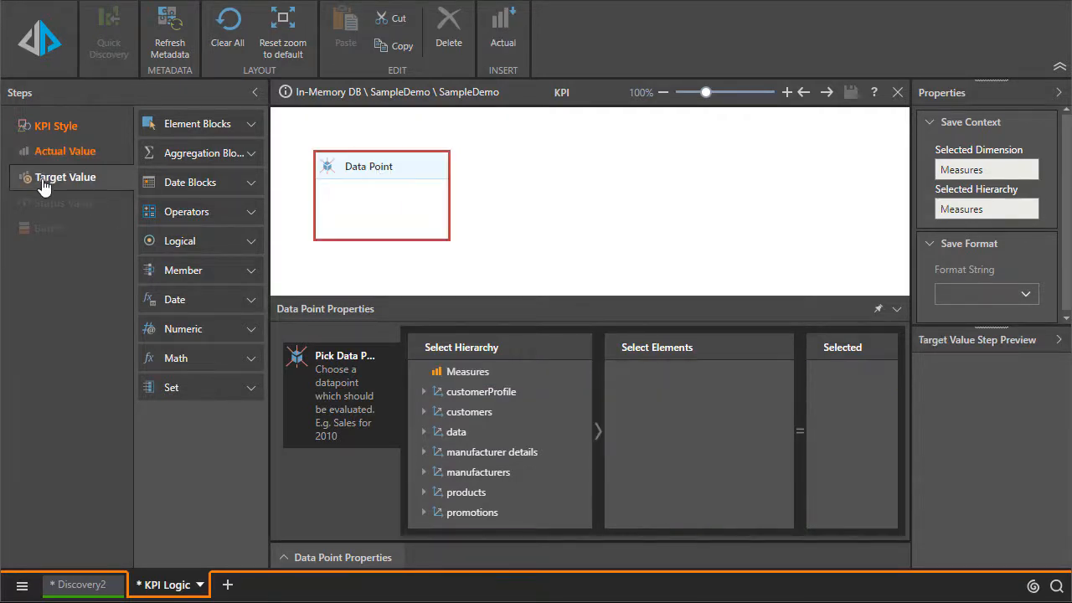
pyautogui.click(503, 31)
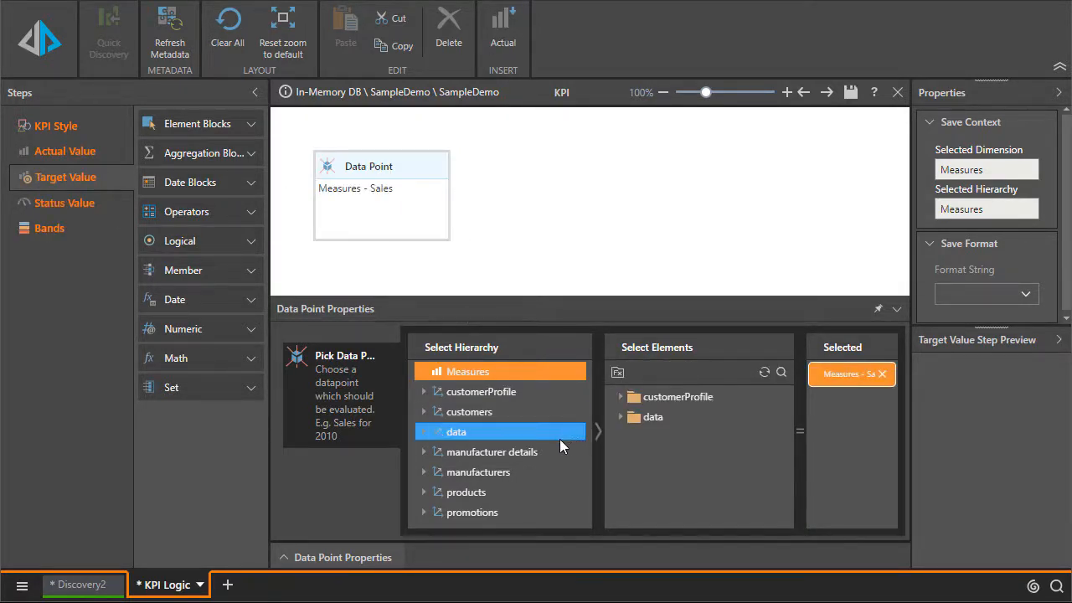
pyautogui.click(518, 434)
pyautogui.click(512, 454)
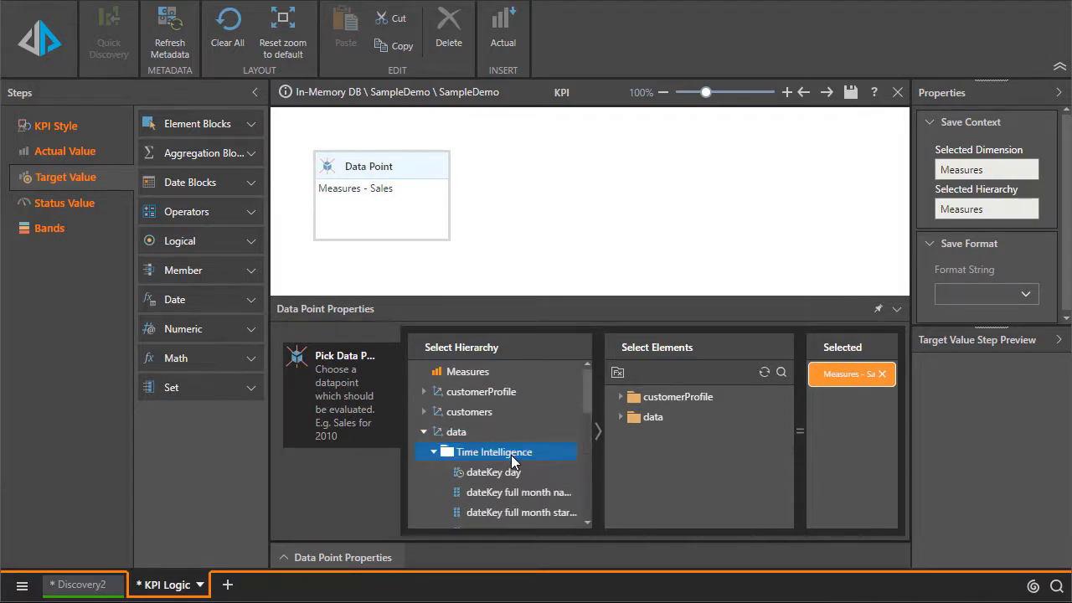
pyautogui.scroll(-2, 511, 454)
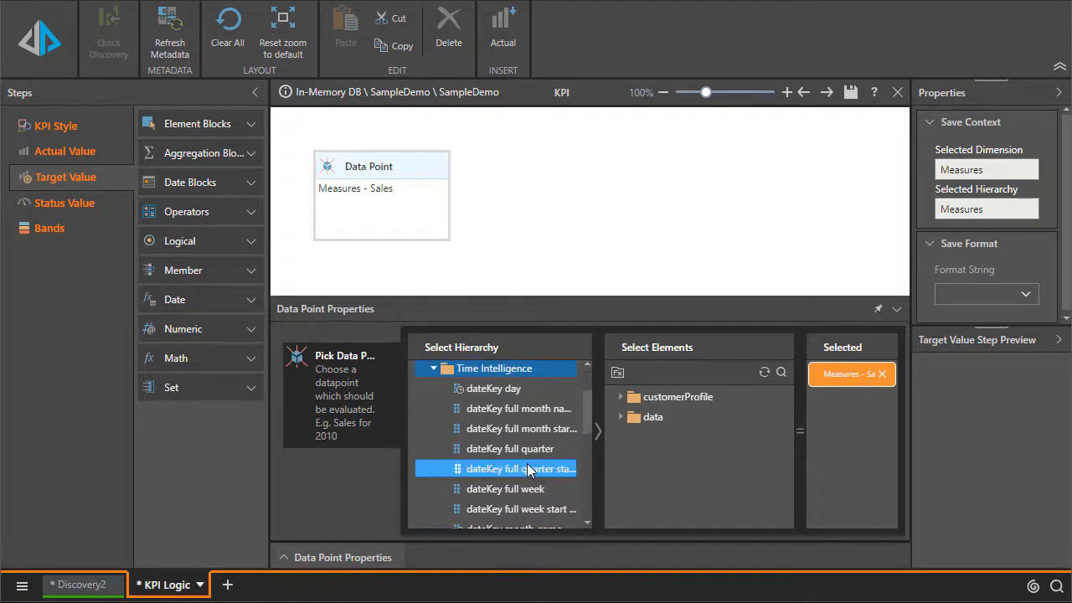
pyautogui.click(493, 449)
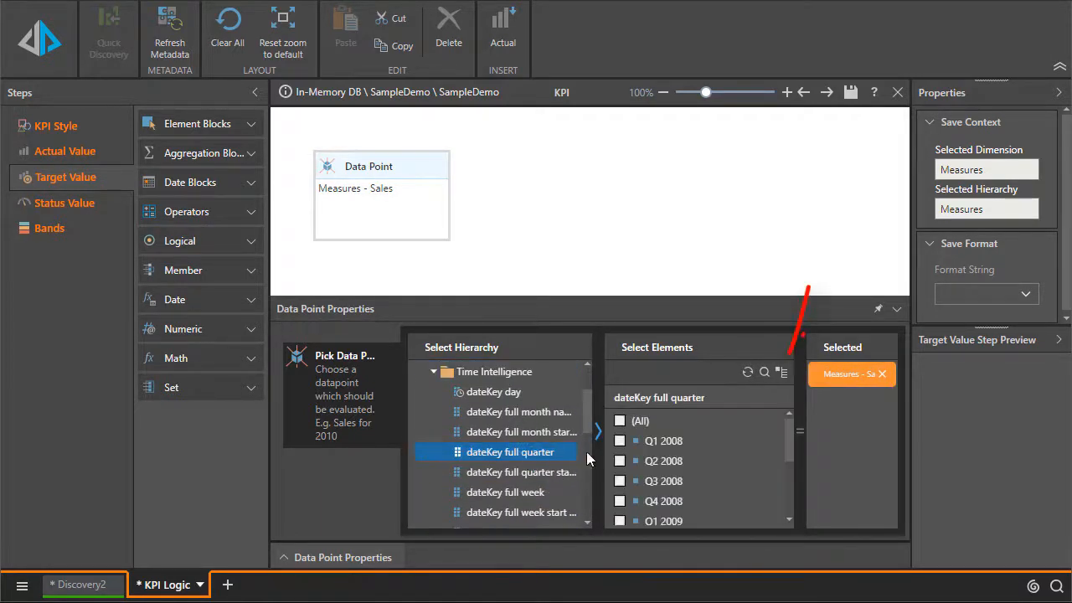
pyautogui.click(783, 373)
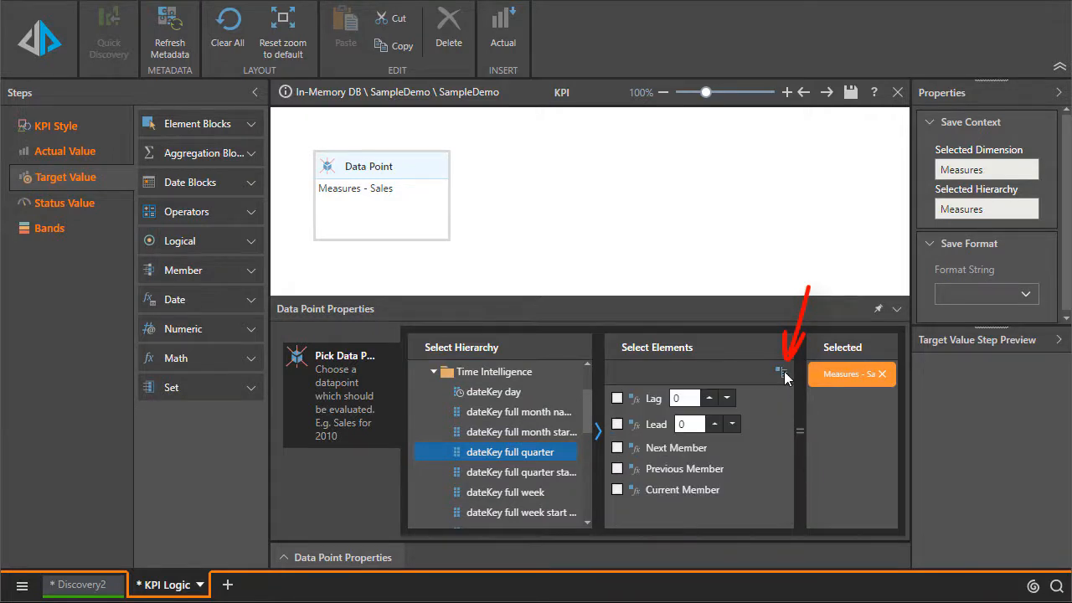
pyautogui.click(618, 469)
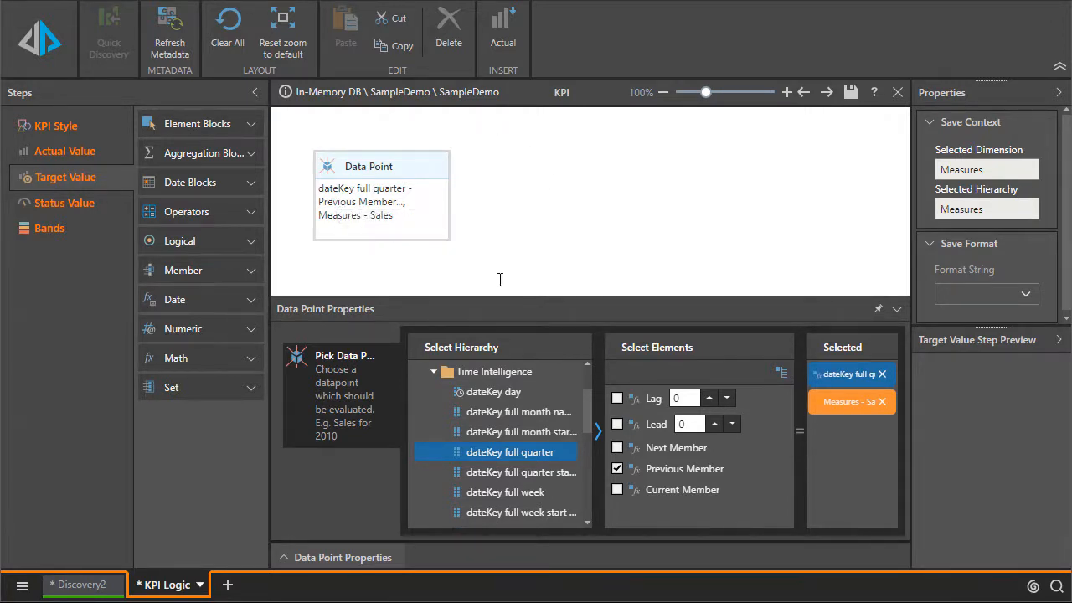
# Apply the Growth Percentage template to the status value and set its format string to 0.0%.
pyautogui.click(63, 205)
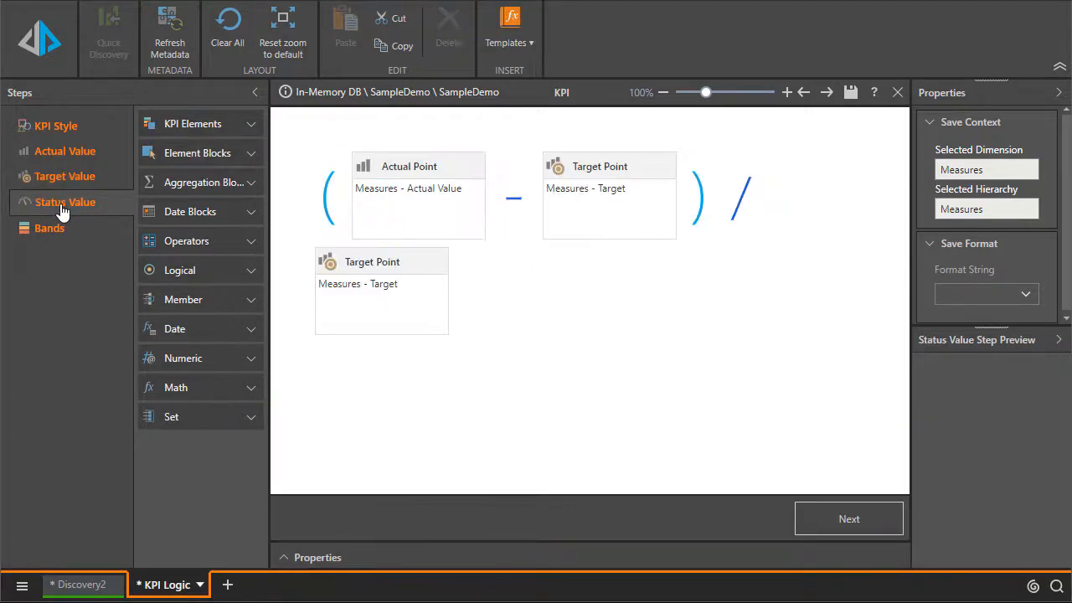
pyautogui.click(507, 64)
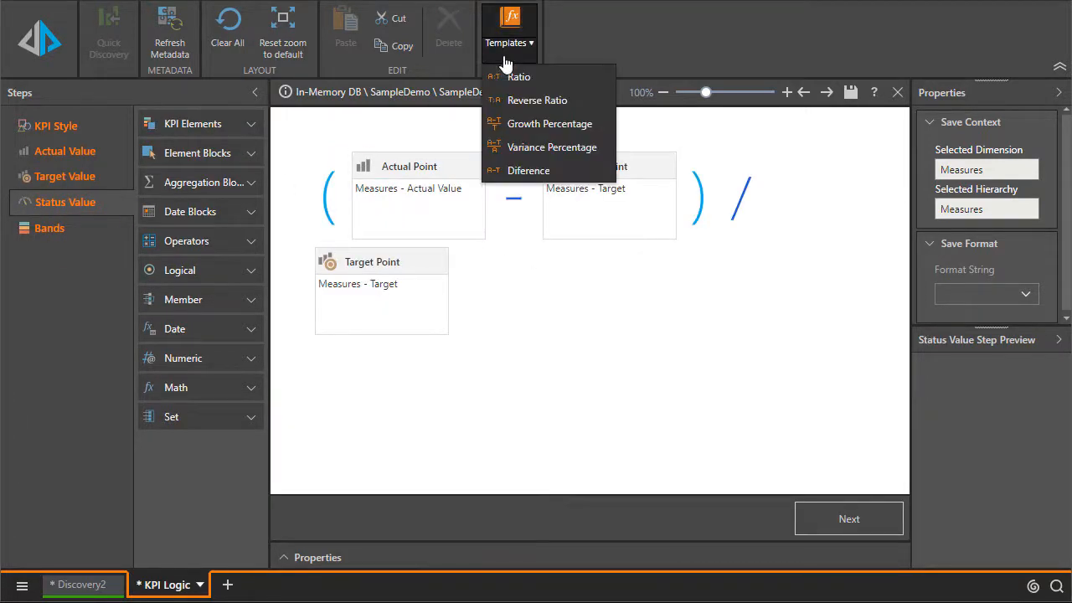
pyautogui.click(525, 126)
pyautogui.moveTo(706, 92); pyautogui.dragTo(696, 92)
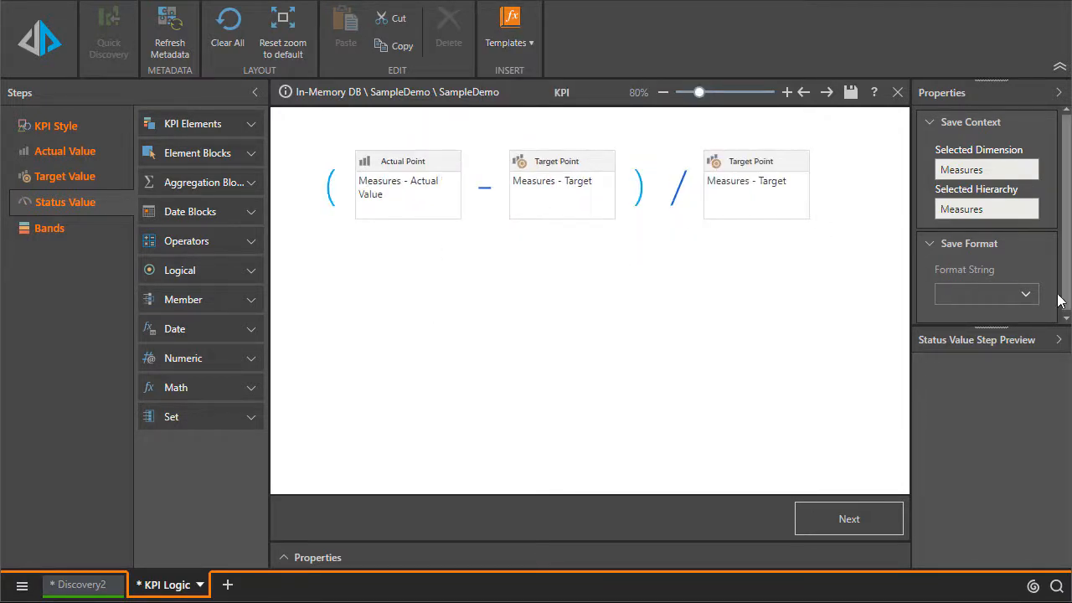
pyautogui.click(1026, 294)
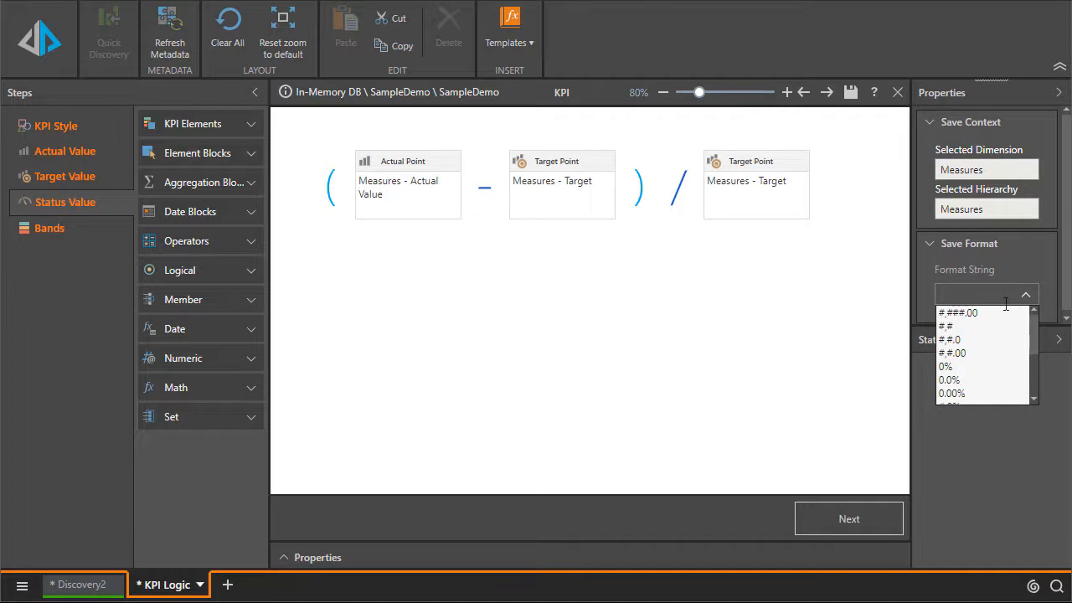
pyautogui.click(971, 381)
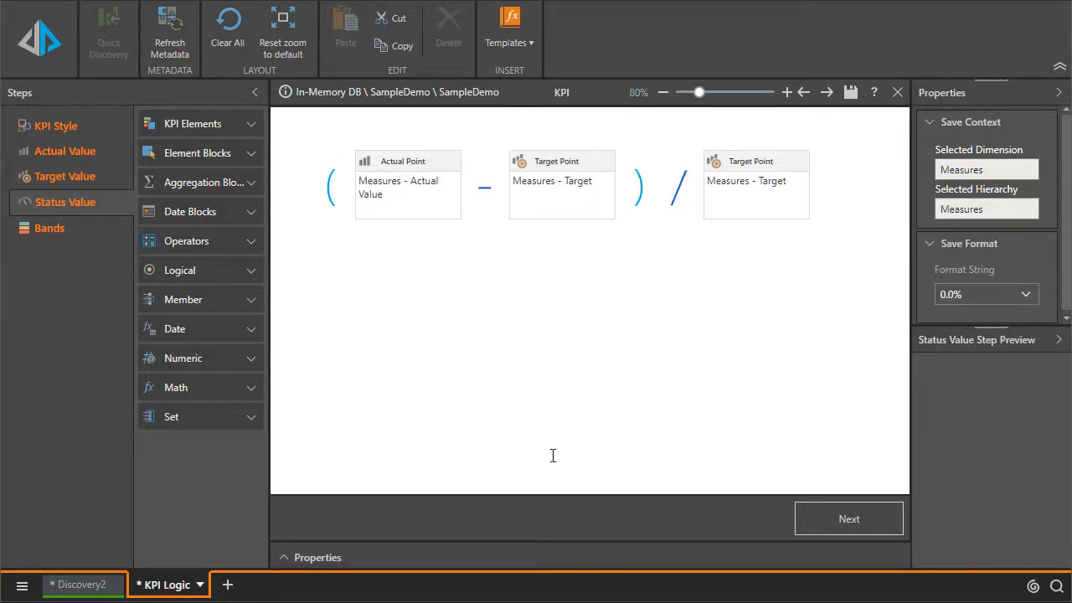
# Enable KPI bands and set the KPI model to Tri.
pyautogui.click(60, 240)
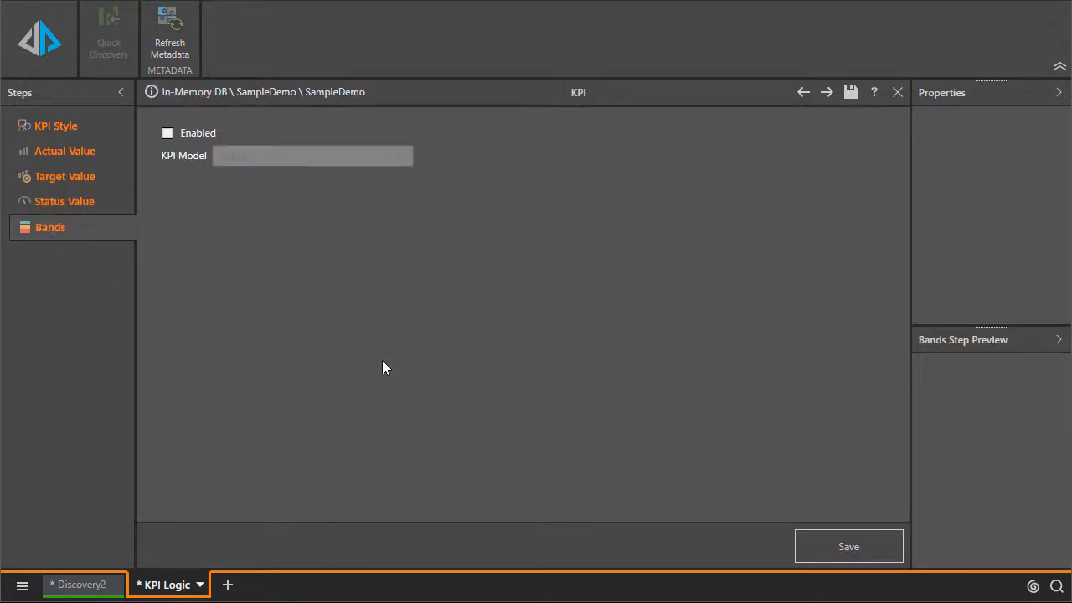
pyautogui.click(168, 134)
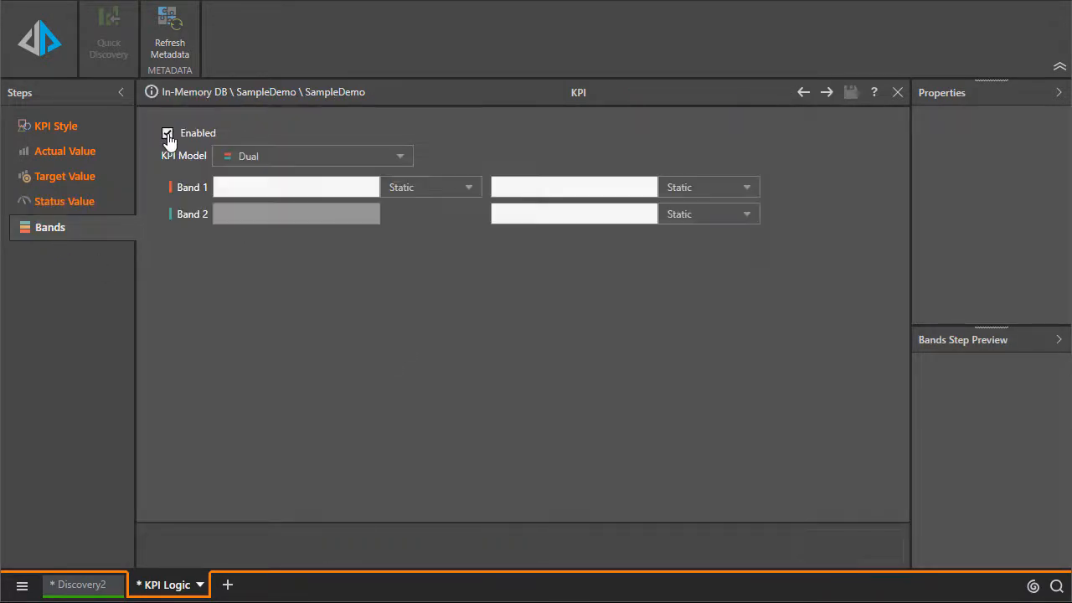
pyautogui.click(327, 161)
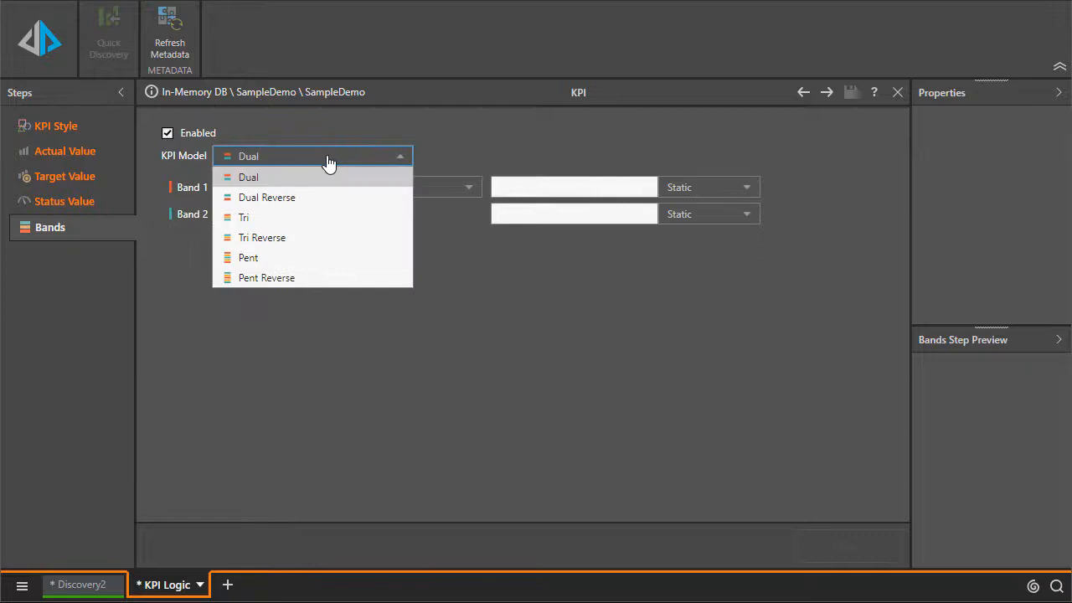
pyautogui.click(328, 218)
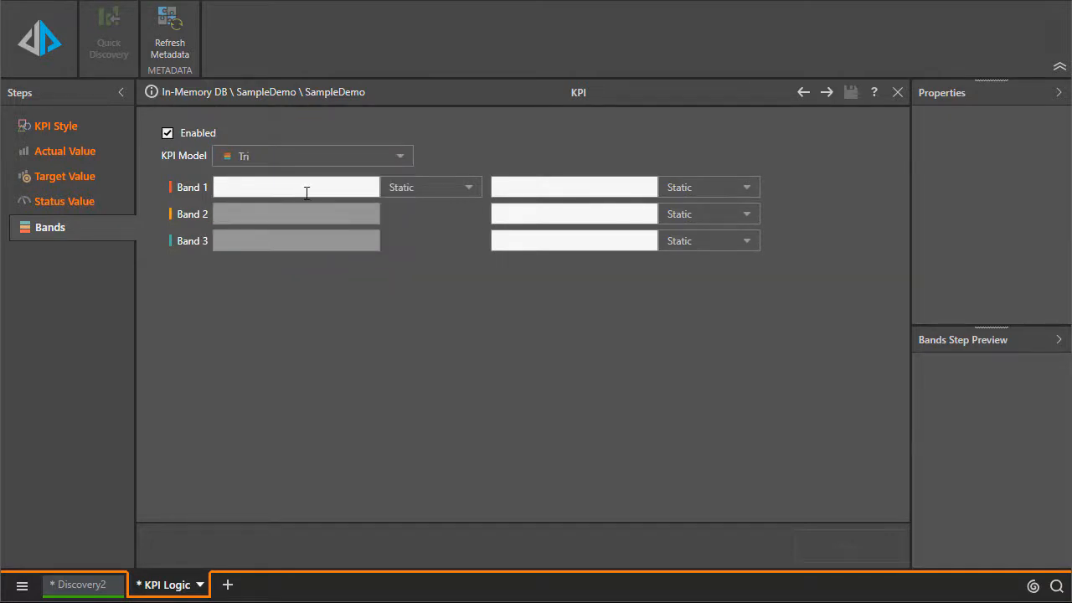
# Set the static band limits to -1, -0.1, 0.1 and 1.
pyautogui.click(425, 194)
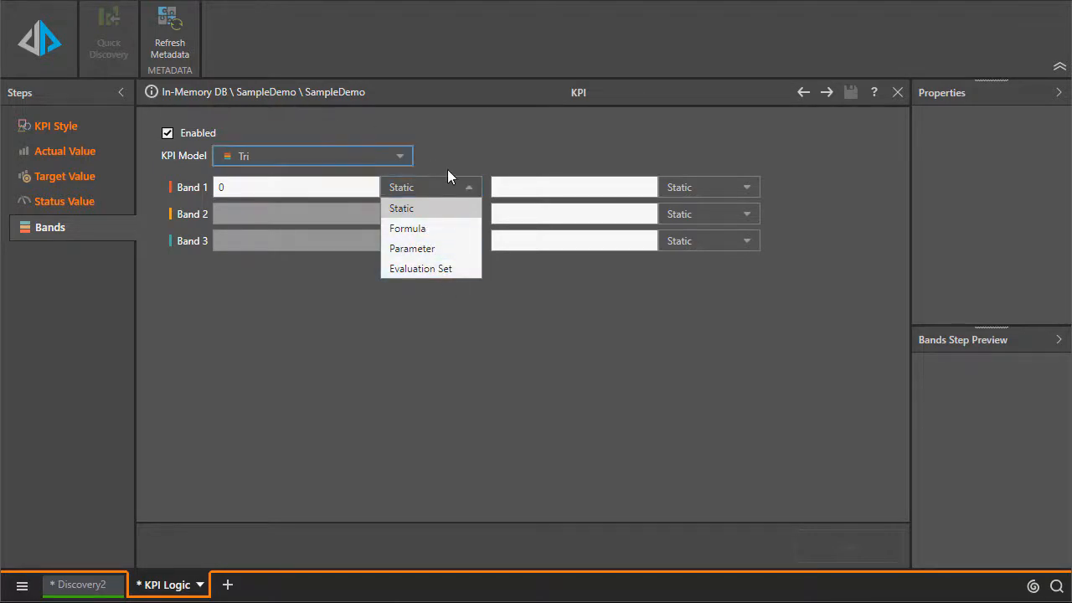
pyautogui.click(304, 180)
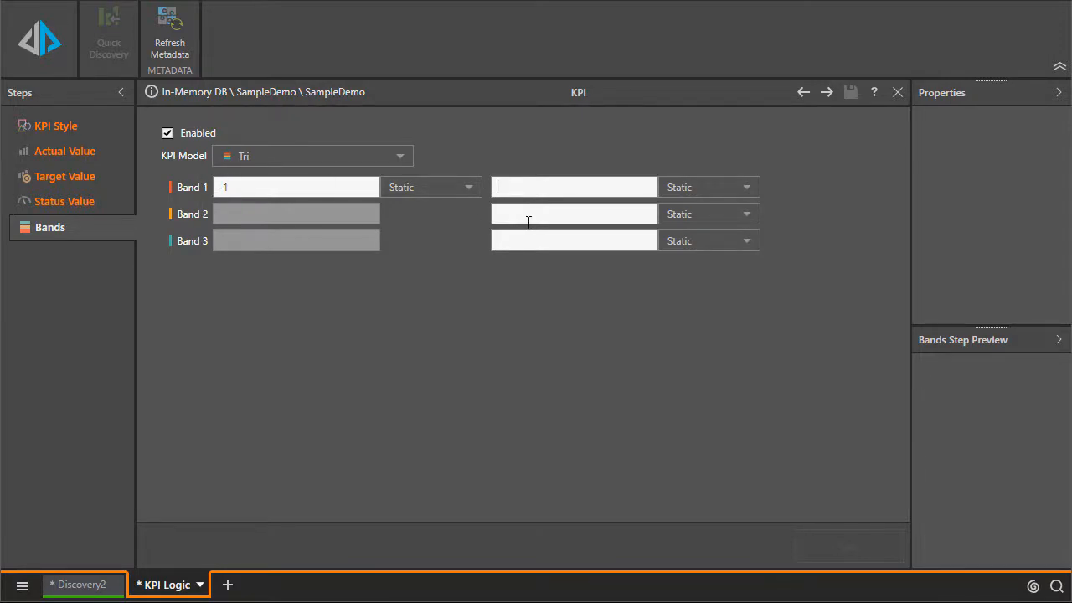
pyautogui.write('-0.1')
pyautogui.click(527, 217)
pyautogui.write('0.1')
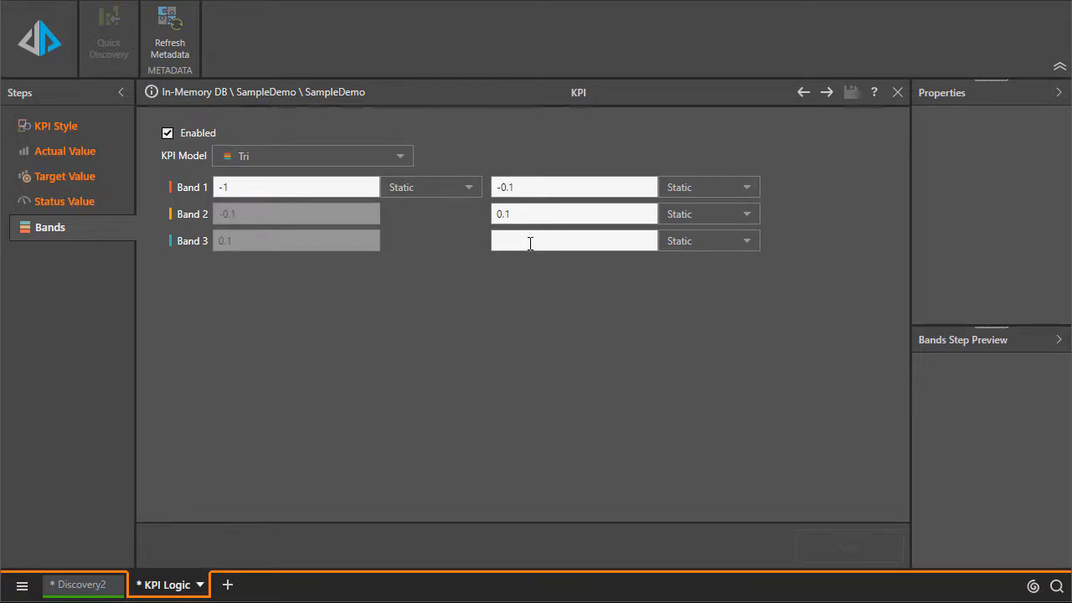
pyautogui.write('1')
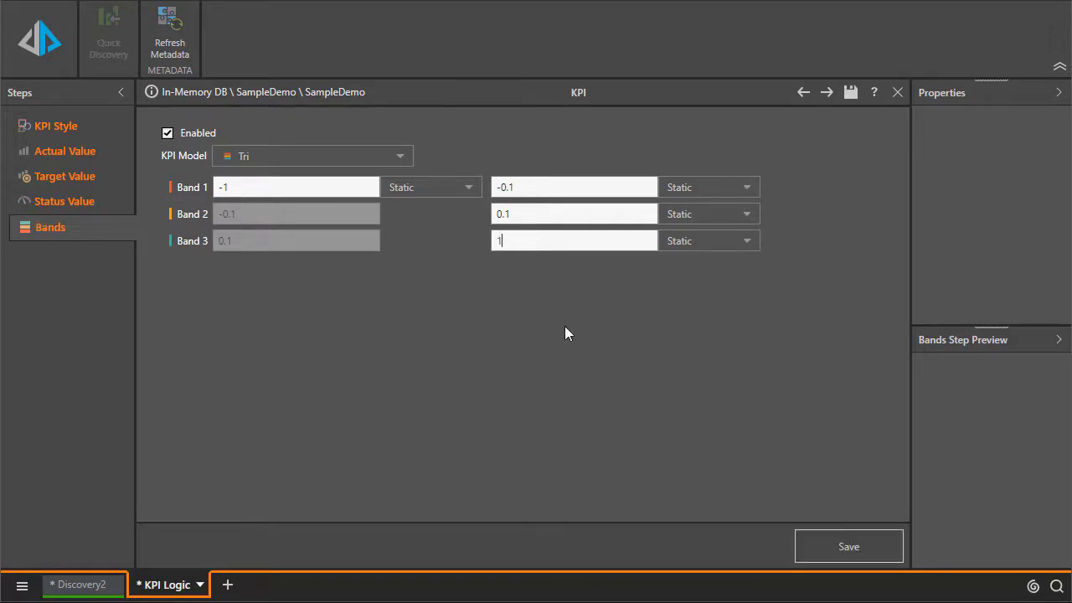
# Save the KPI as Static KPI bands in My Content and return to the discovery.
pyautogui.click(864, 554)
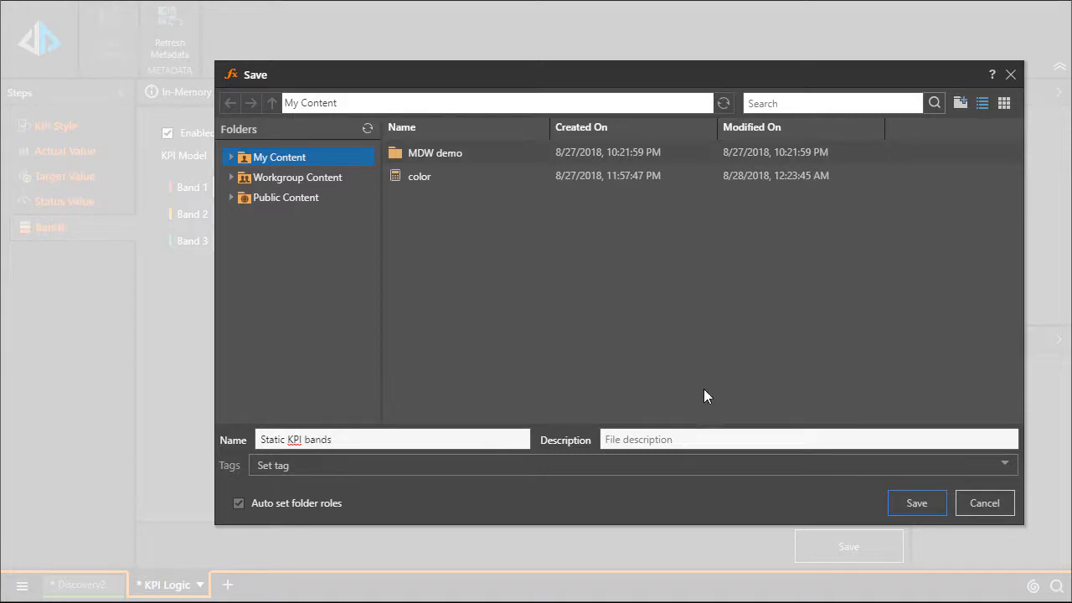
pyautogui.click(923, 508)
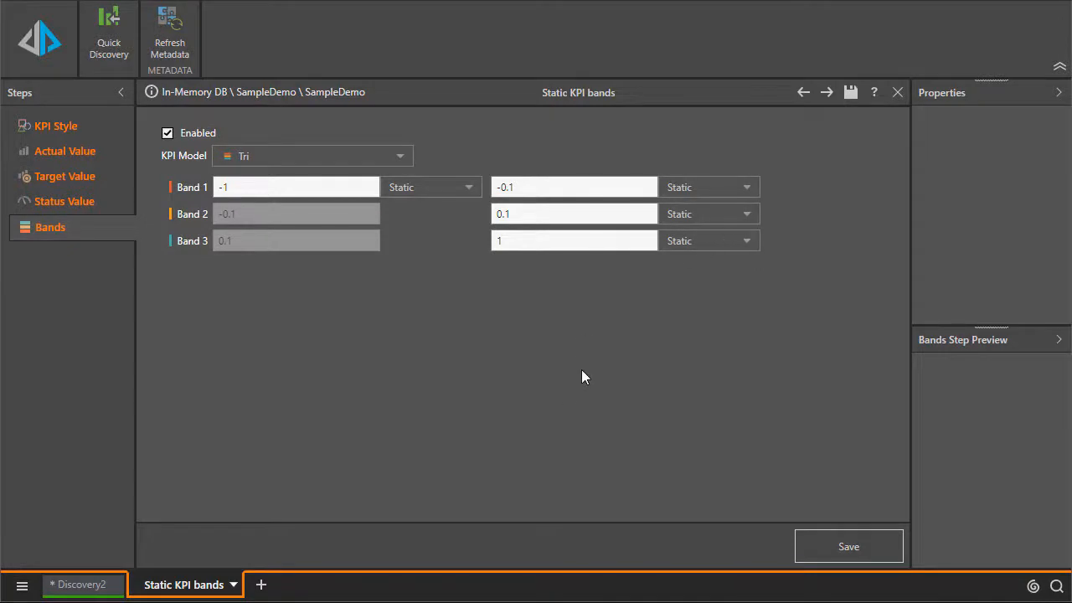
pyautogui.click(94, 584)
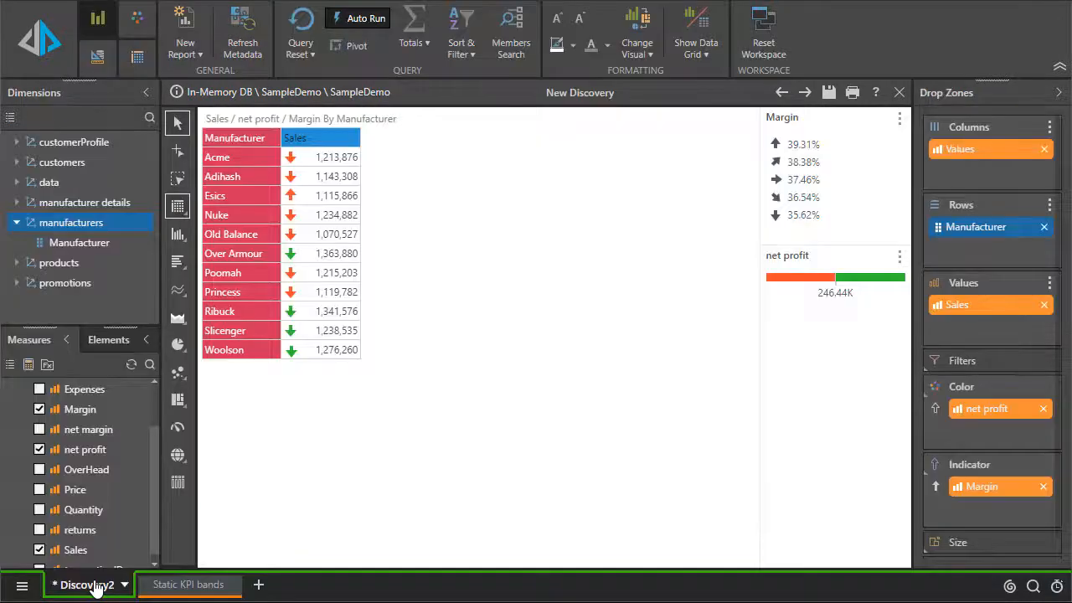
# Remove the Margin indicator and net profit colour fields, then add the Static KPI bands KPI from My Content to the grid.
pyautogui.click(1043, 486)
pyautogui.click(1043, 409)
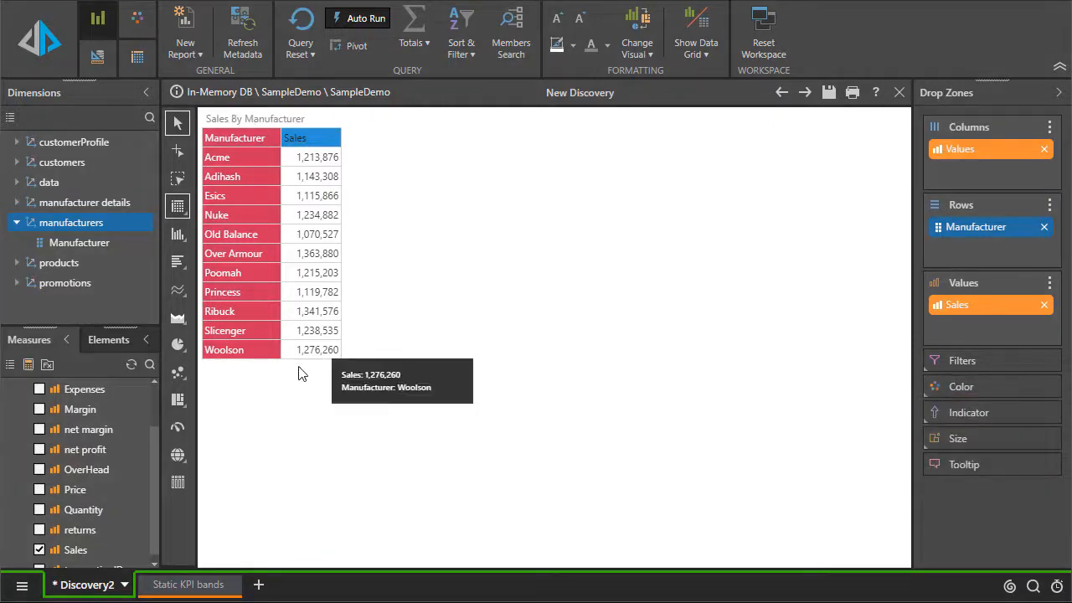
pyautogui.click(46, 367)
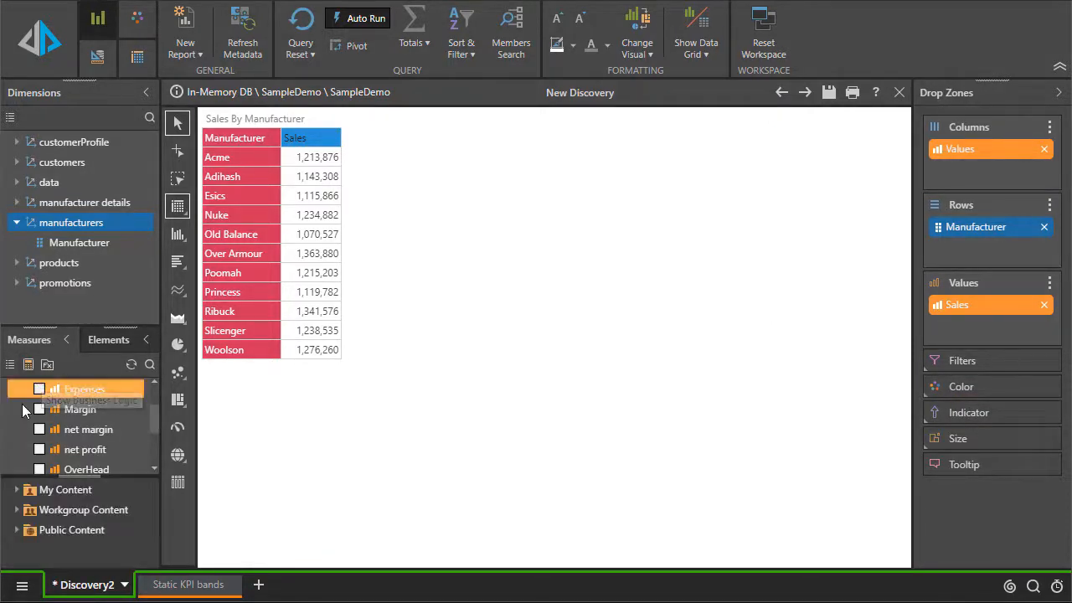
pyautogui.click(17, 489)
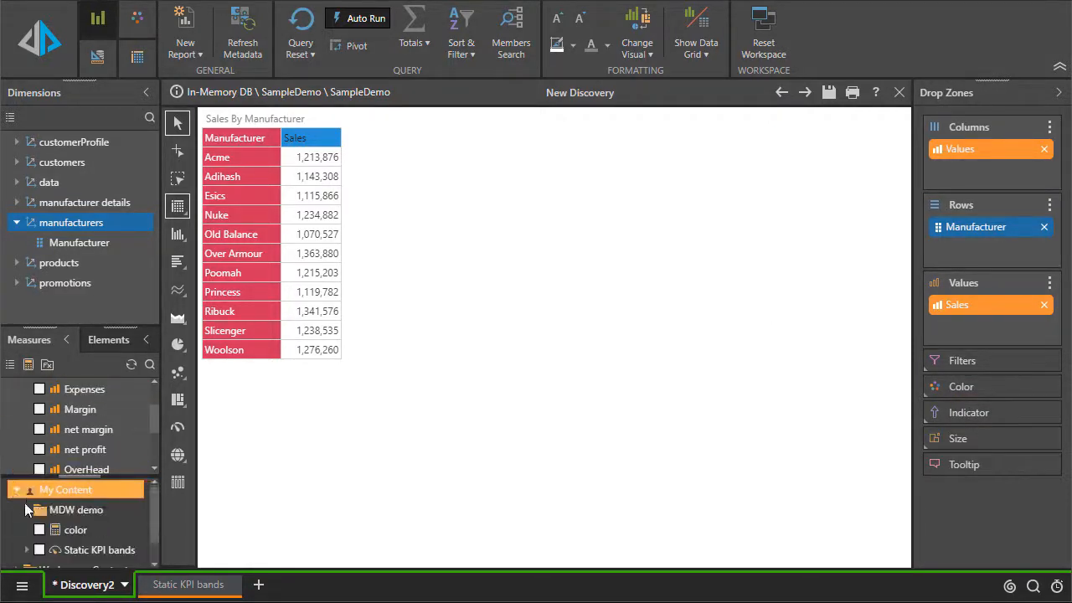
pyautogui.click(40, 551)
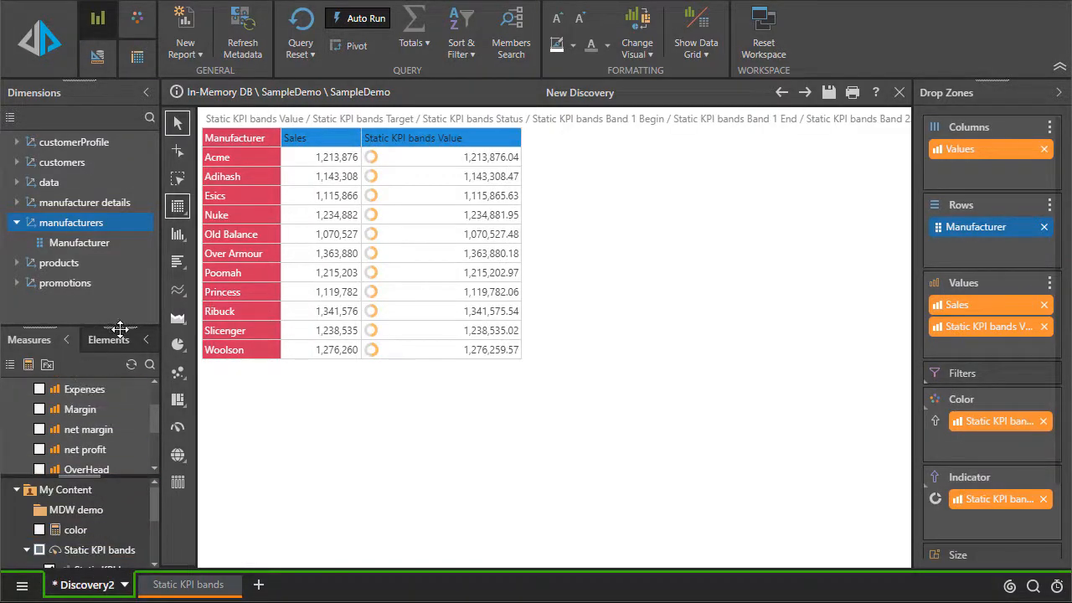
# Expand the Static KPI bands KPI and its Bands folder to examine its members.
pyautogui.moveTo(120, 329); pyautogui.dragTo(130, 218)
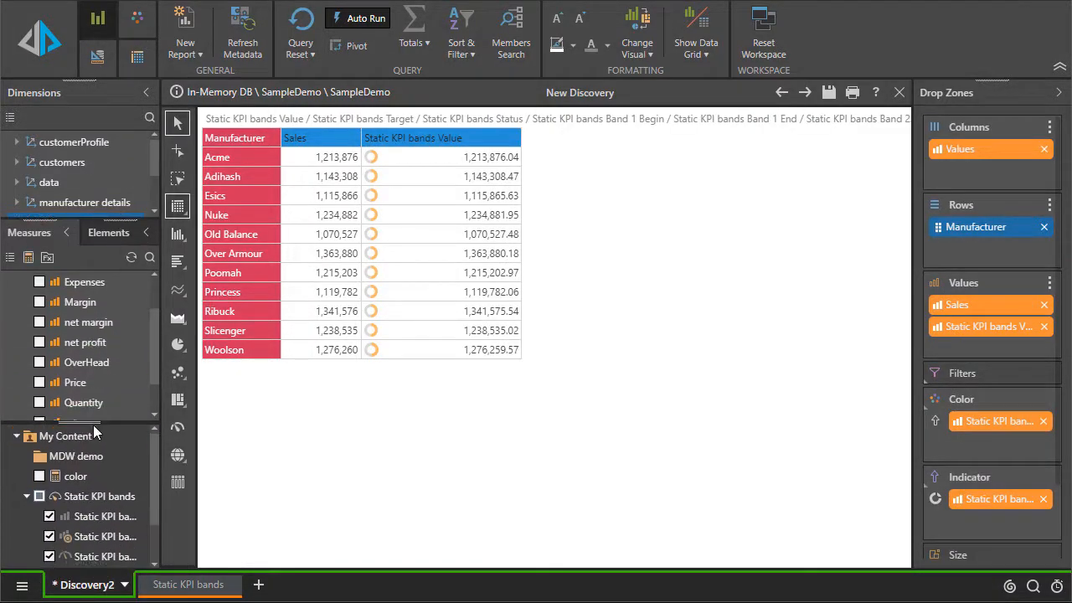
pyautogui.moveTo(93, 424); pyautogui.dragTo(91, 353)
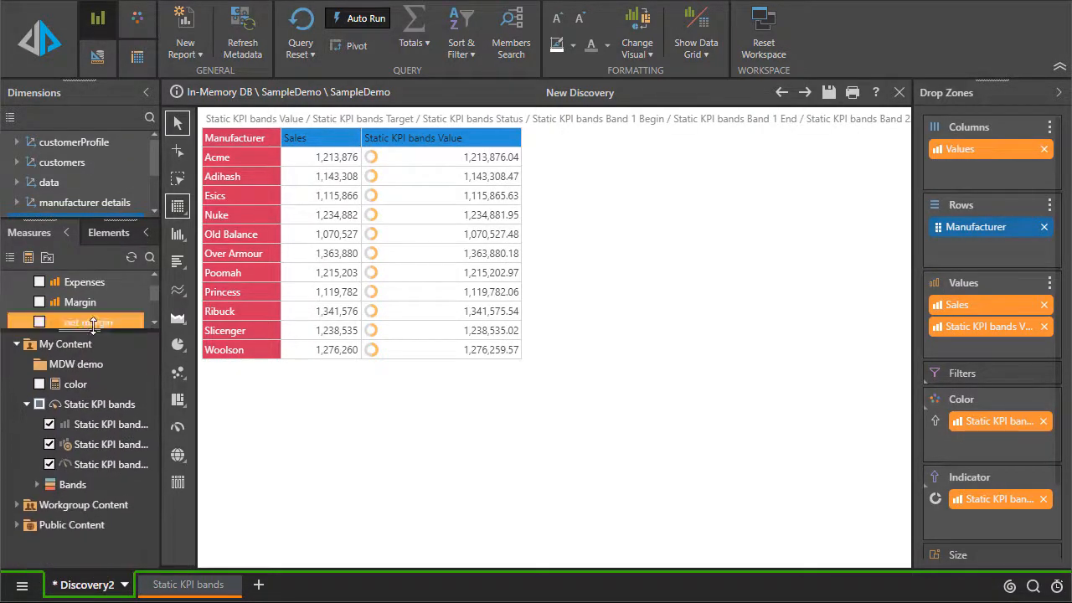
pyautogui.click(36, 481)
pyautogui.scroll(-2, 125, 509)
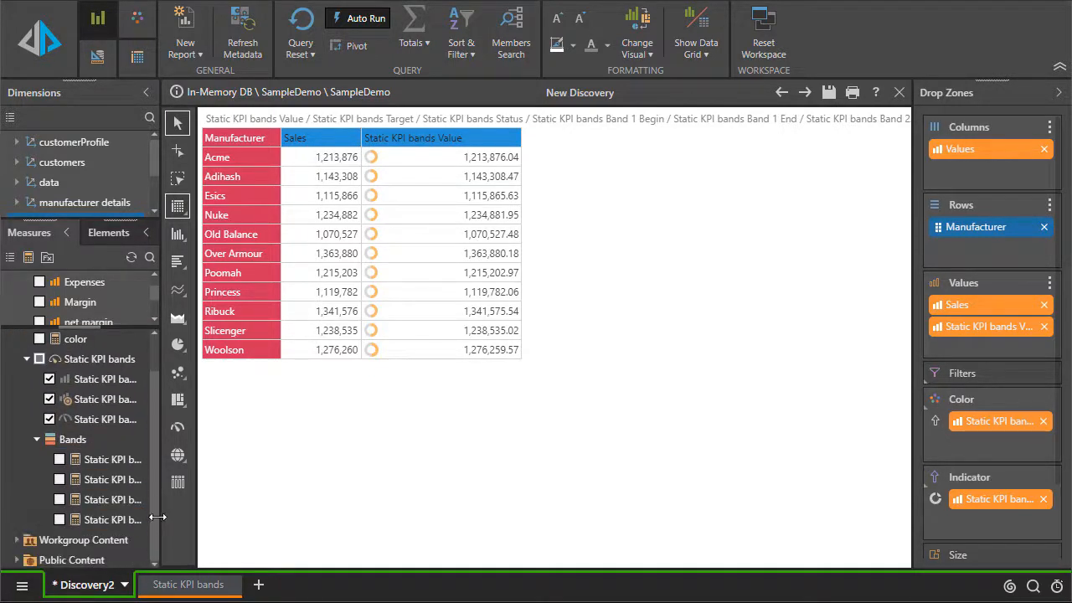
pyautogui.moveTo(163, 517); pyautogui.dragTo(268, 515)
pyautogui.scroll(-3, 1030, 377)
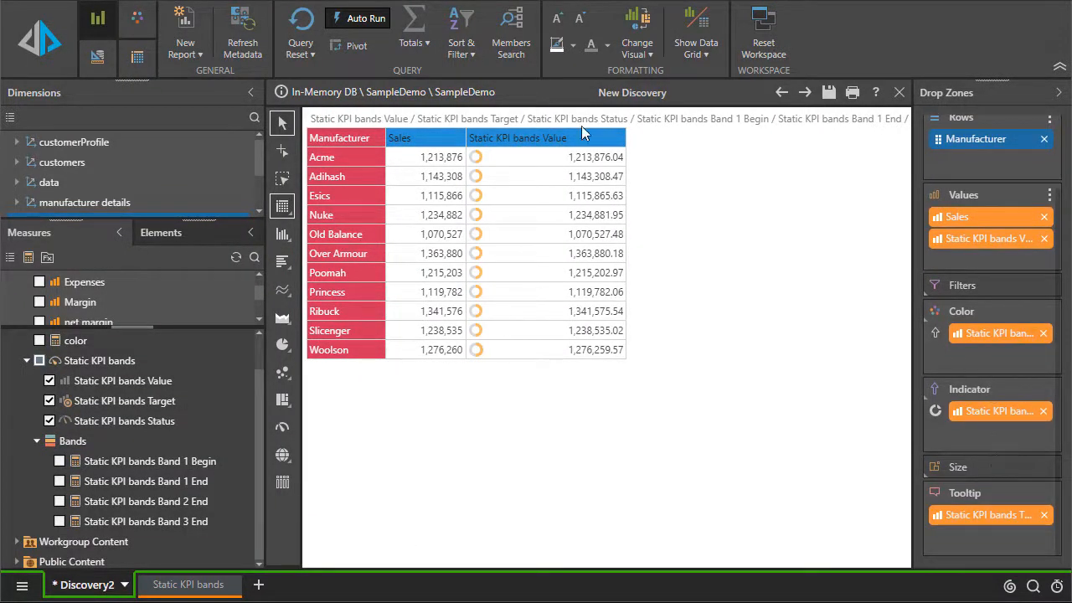
# Add dateKey full quarter from Time Intelligence as a filter and select Q3 2009.
pyautogui.moveTo(181, 219); pyautogui.dragTo(176, 366)
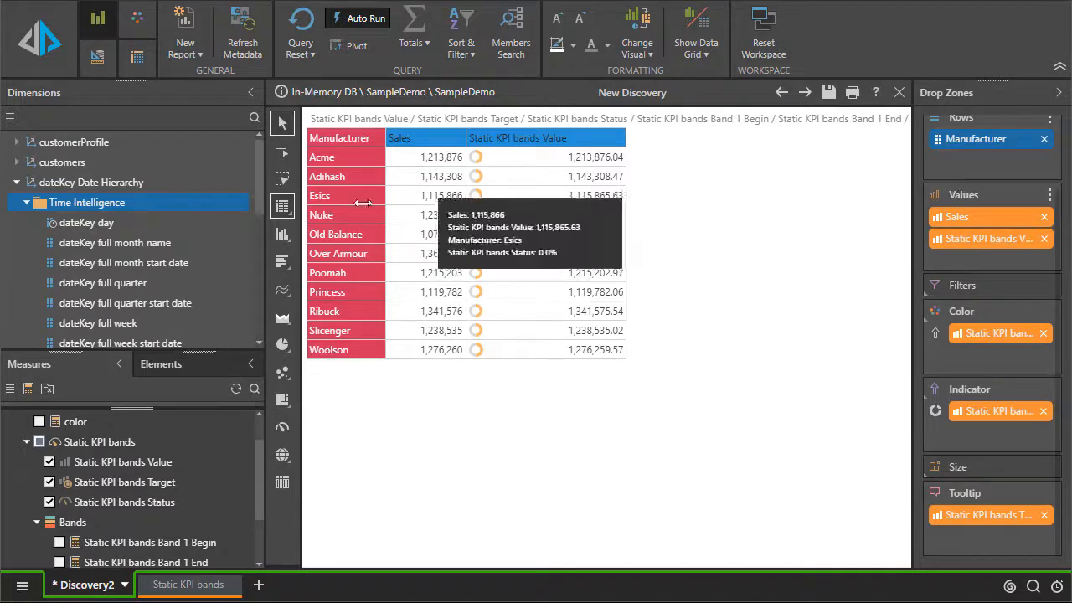
pyautogui.moveTo(92, 284); pyautogui.dragTo(967, 285)
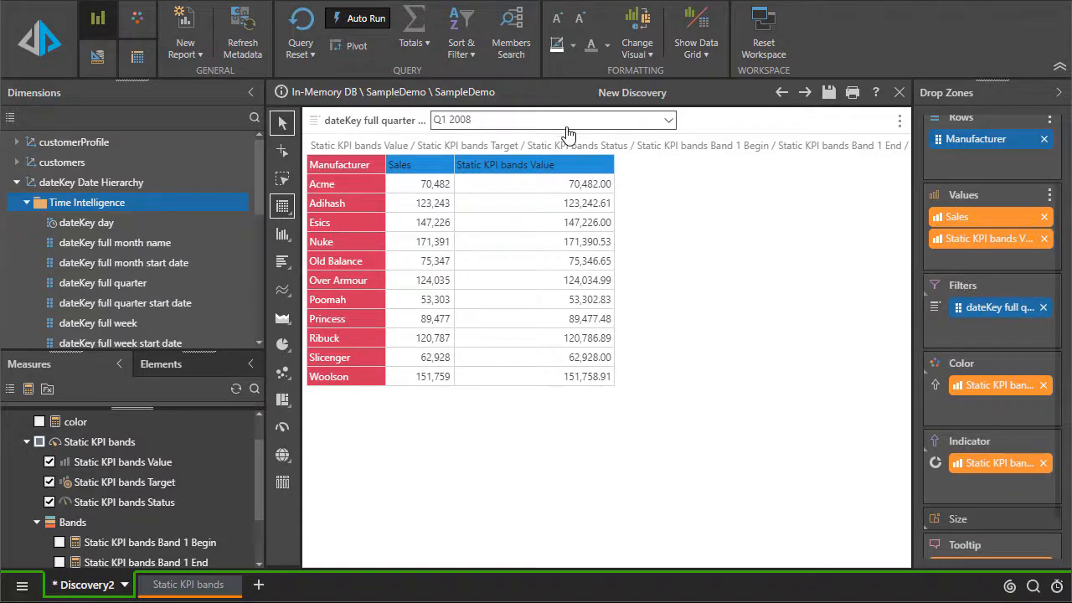
pyautogui.click(566, 124)
pyautogui.click(463, 288)
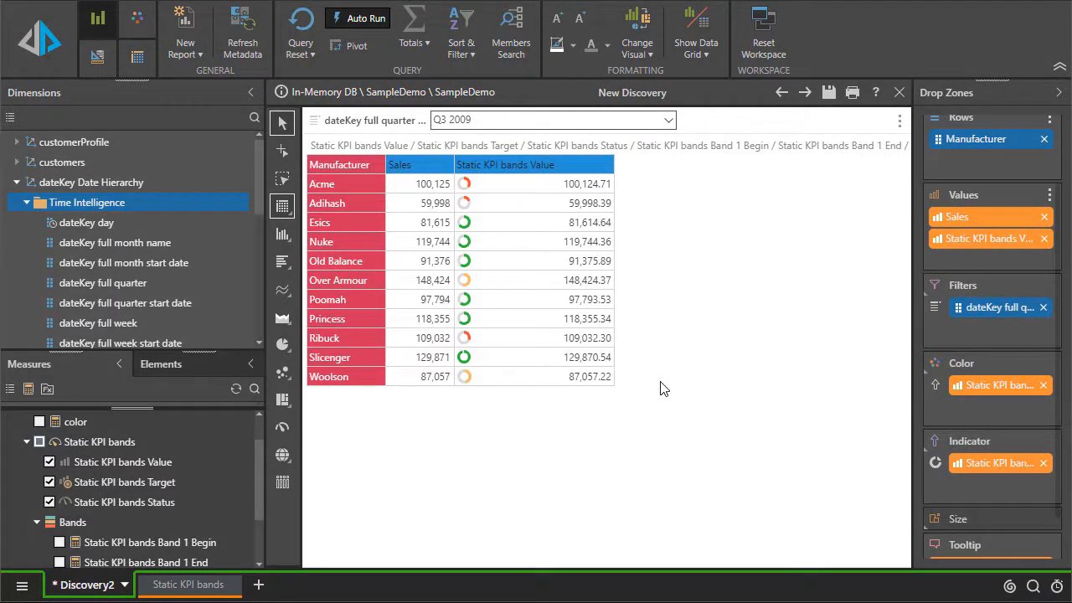
# Switch the quarter filter to Q2 2010 and inspect the KPI indicator tooltips for several manufacturers.
pyautogui.click(590, 124)
pyautogui.click(531, 348)
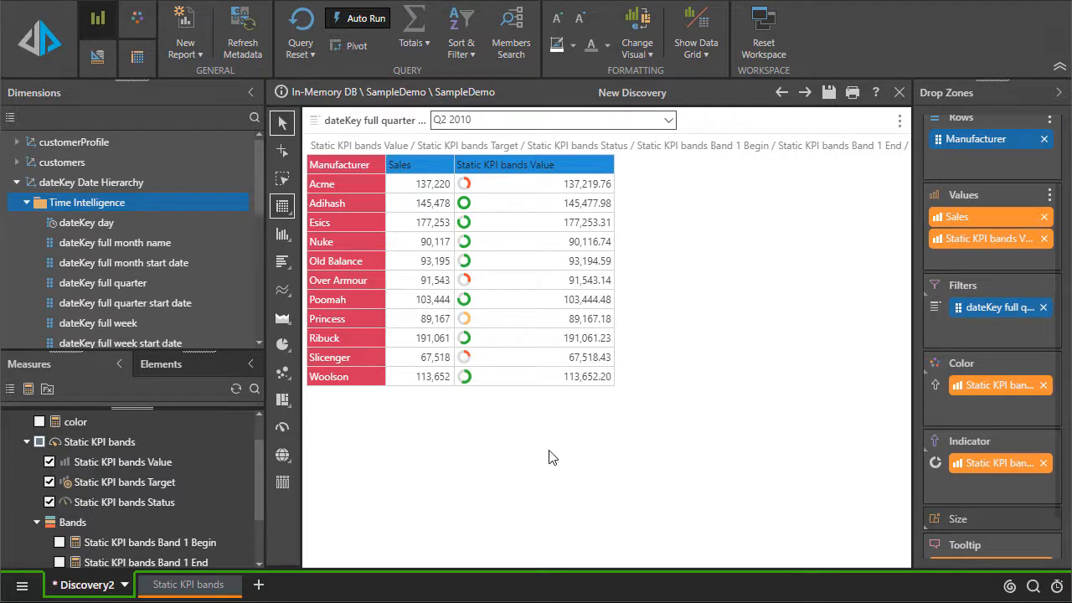
pyautogui.moveTo(465, 189)
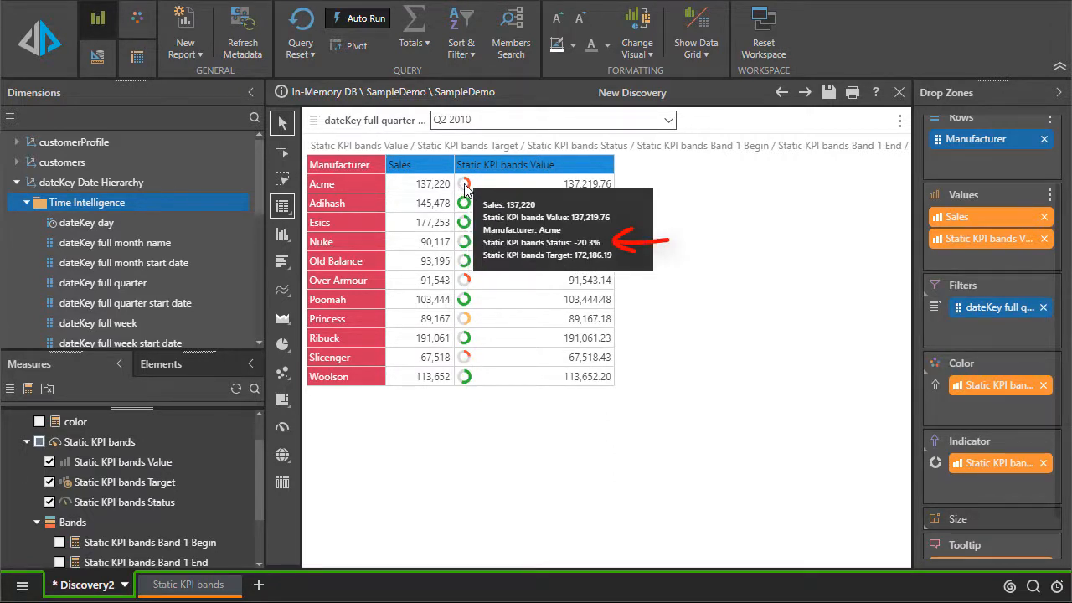
pyautogui.moveTo(467, 261)
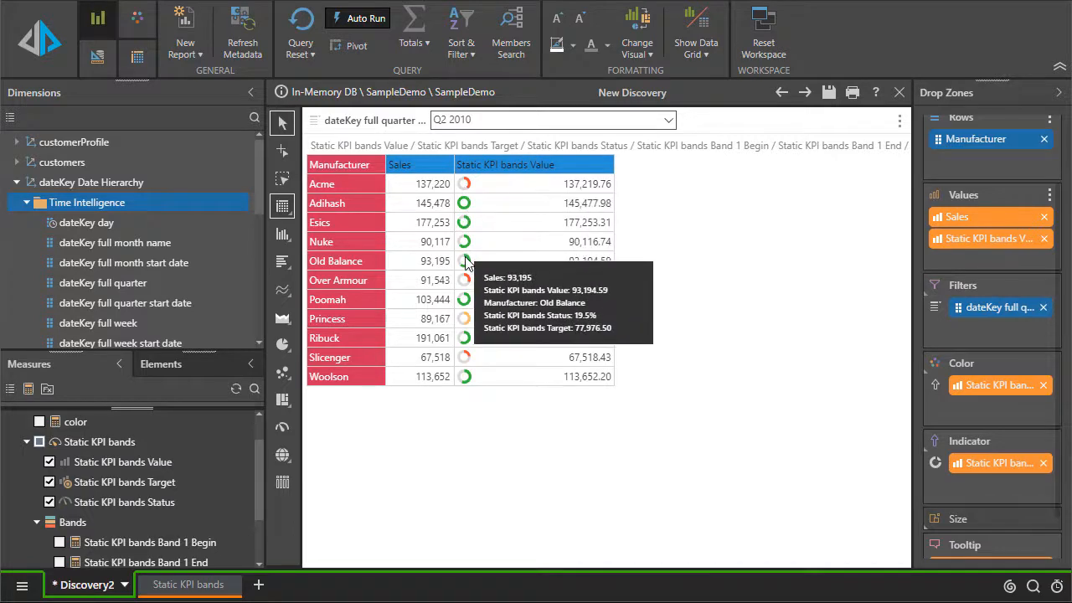
pyautogui.moveTo(466, 323)
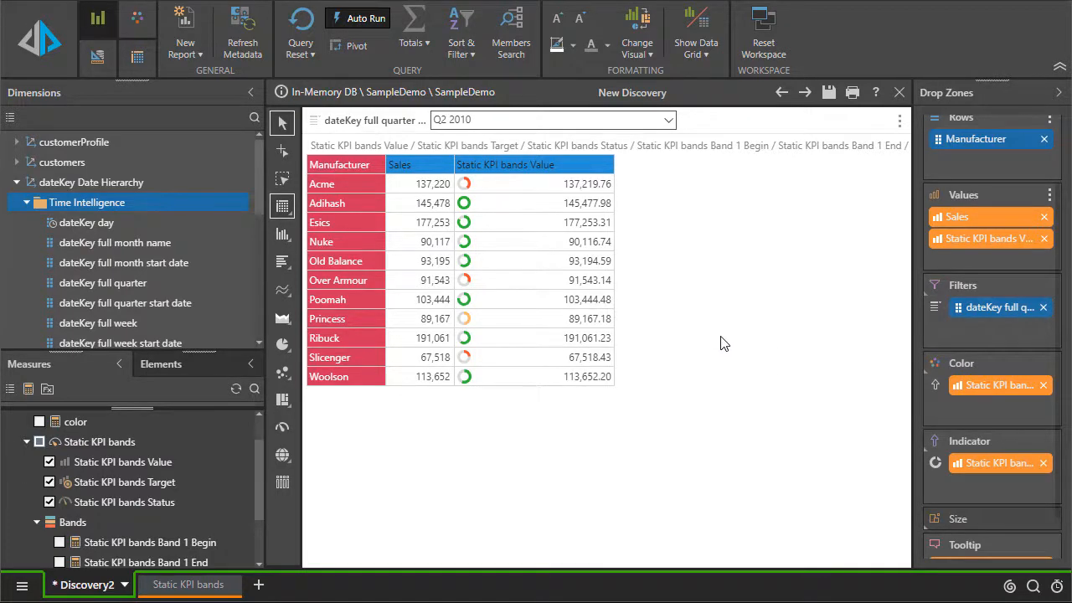
pyautogui.click(1045, 237)
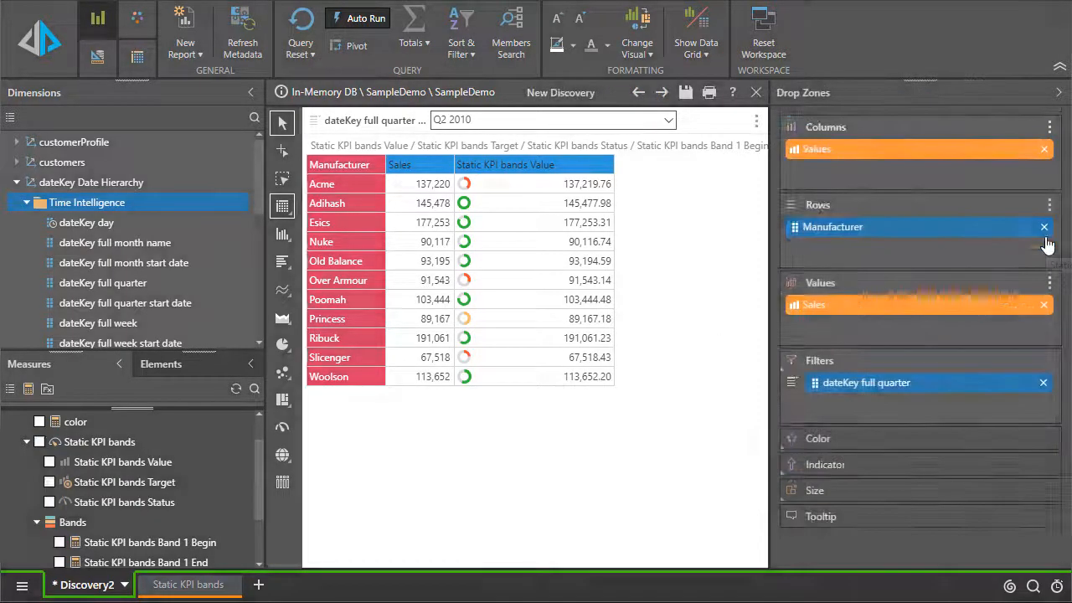
pyautogui.scroll(-1, 166, 477)
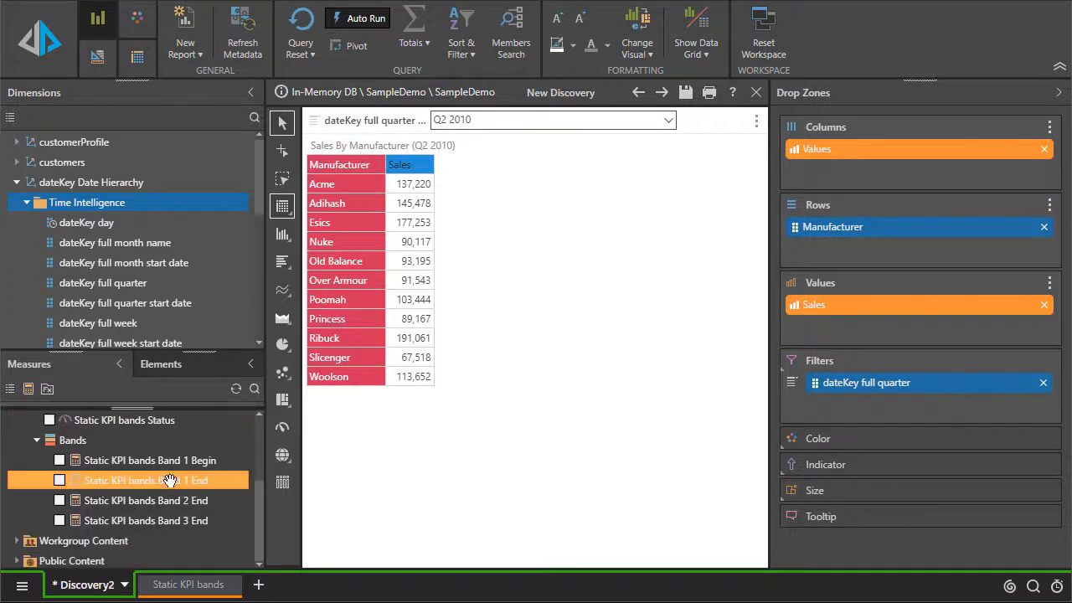
pyautogui.scroll(1, 148, 489)
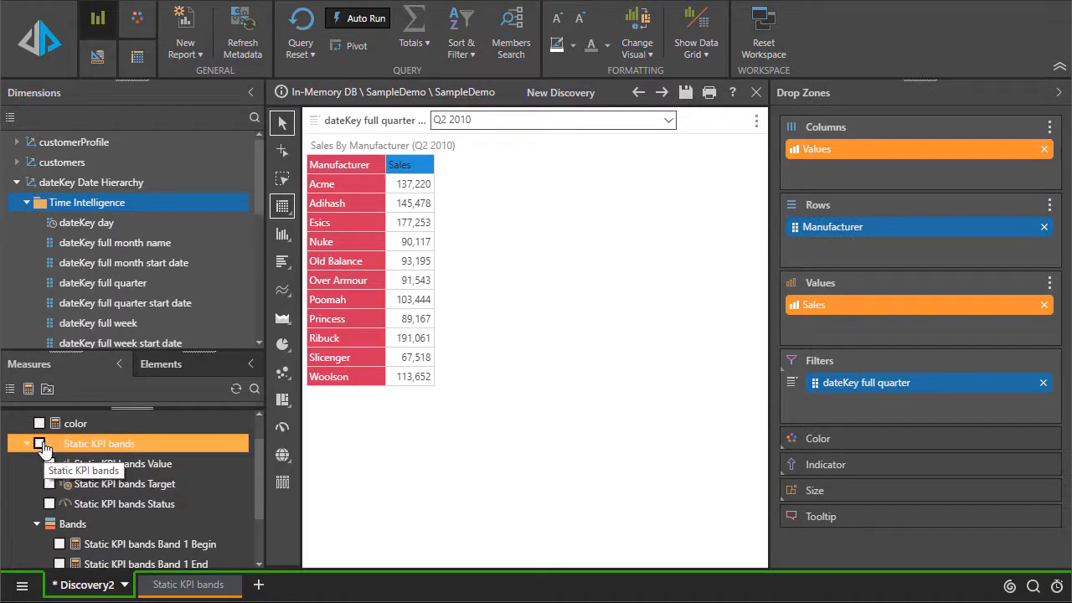
pyautogui.click(39, 444)
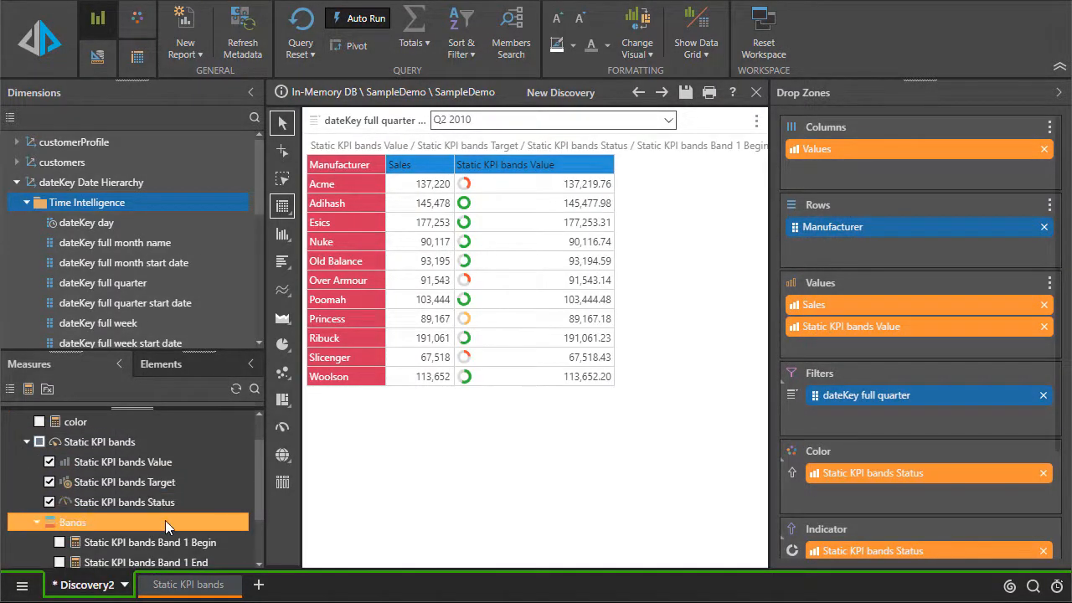
# Add Static KPI bands Status to the grid values and narrow the KPI value and status columns.
pyautogui.moveTo(126, 502); pyautogui.dragTo(955, 351)
pyautogui.moveTo(675, 392); pyautogui.dragTo(722, 392)
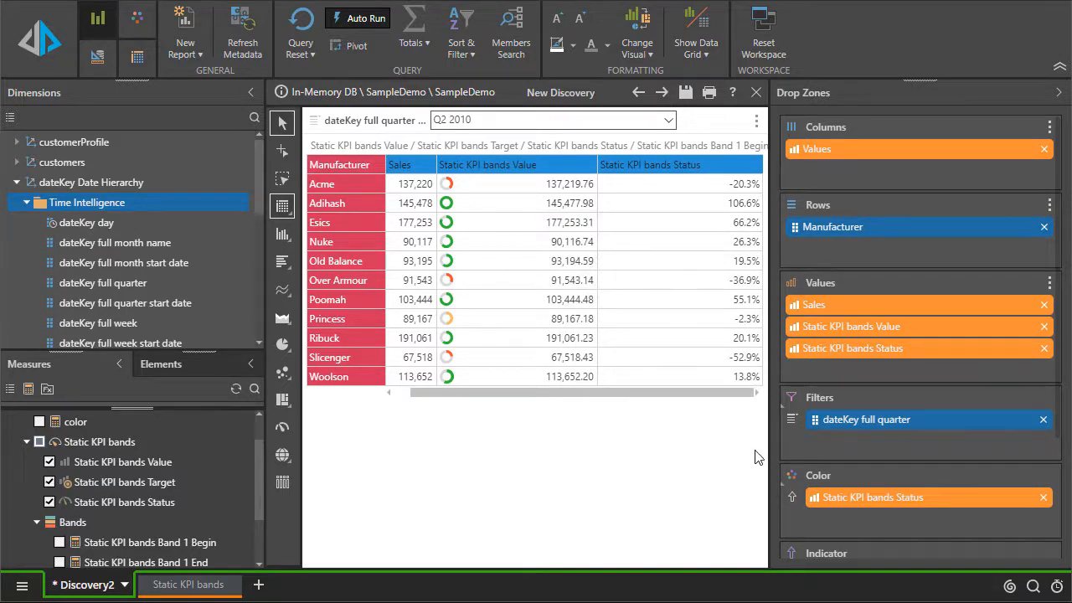
pyautogui.moveTo(597, 165); pyautogui.dragTo(542, 167)
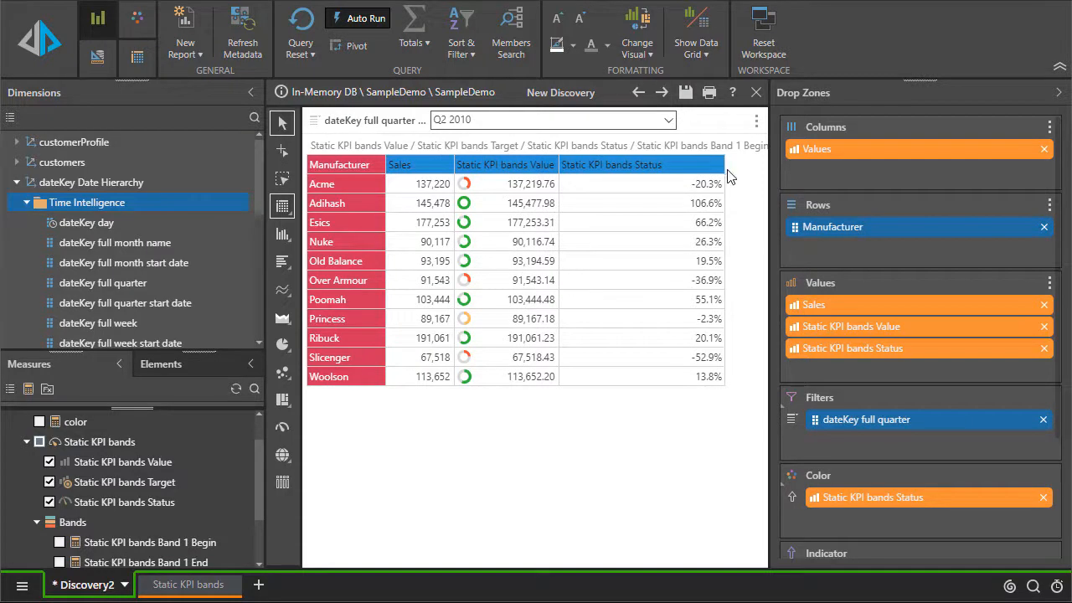
pyautogui.moveTo(725, 167); pyautogui.dragTo(639, 167)
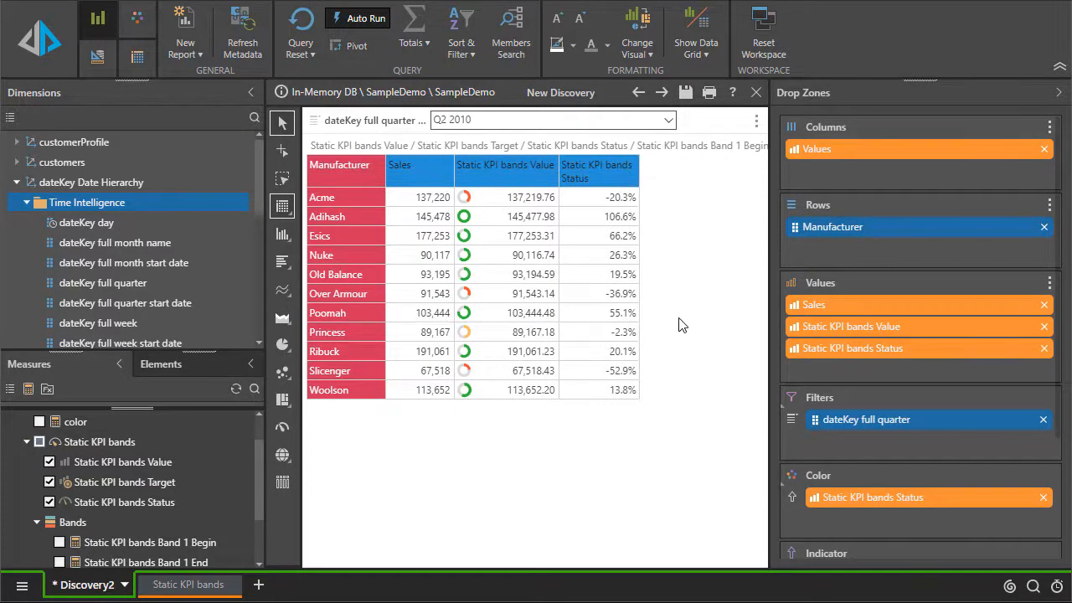
# Open the advanced settings of the Static KPI bands Status colour field to review its bands.
pyautogui.scroll(-3, 870, 446)
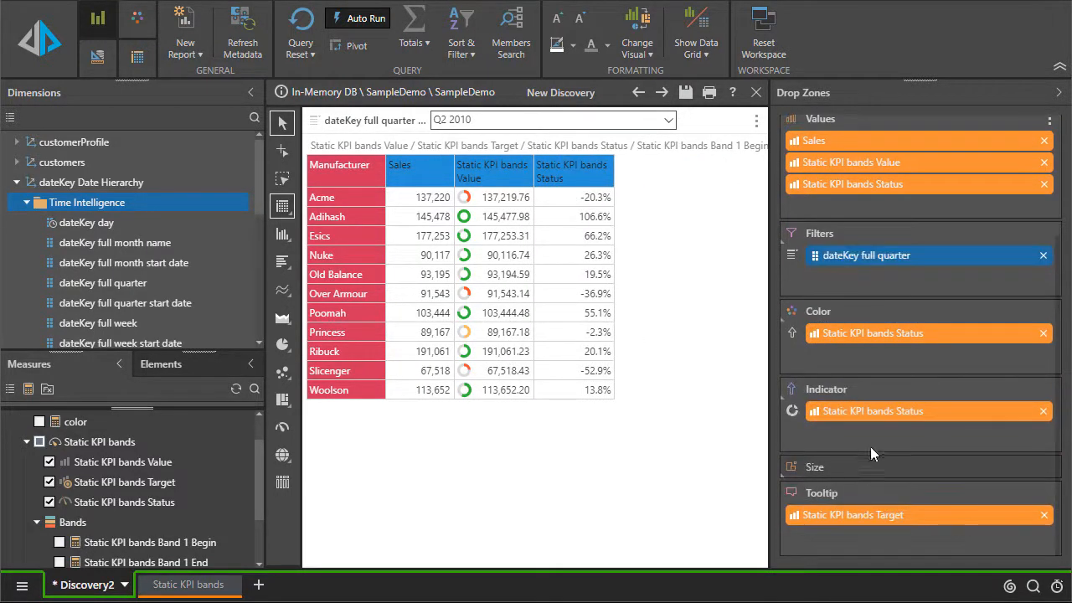
pyautogui.rightClick(882, 330)
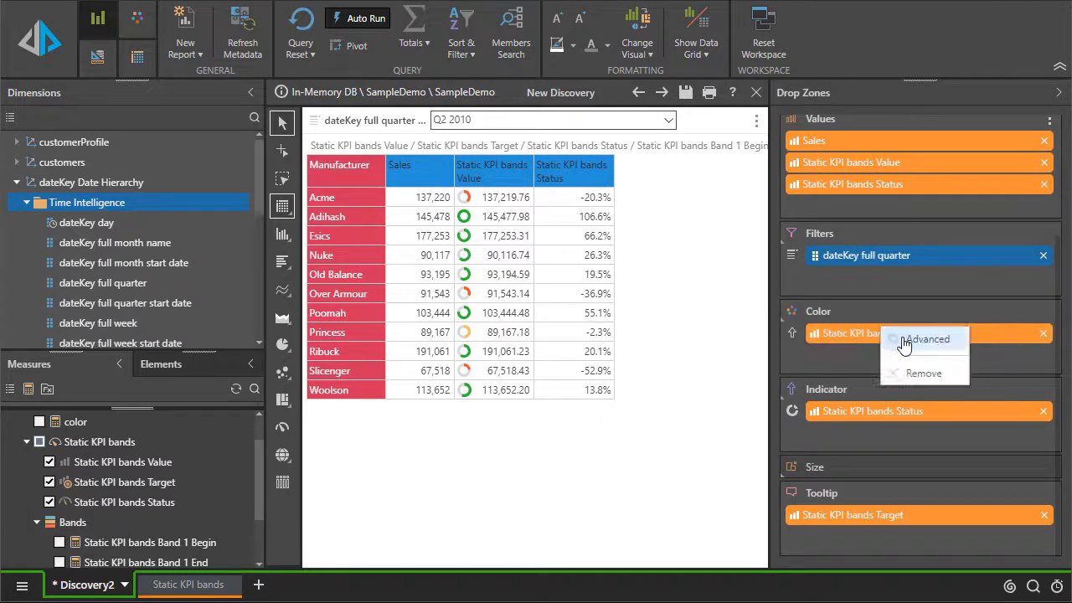
pyautogui.click(909, 406)
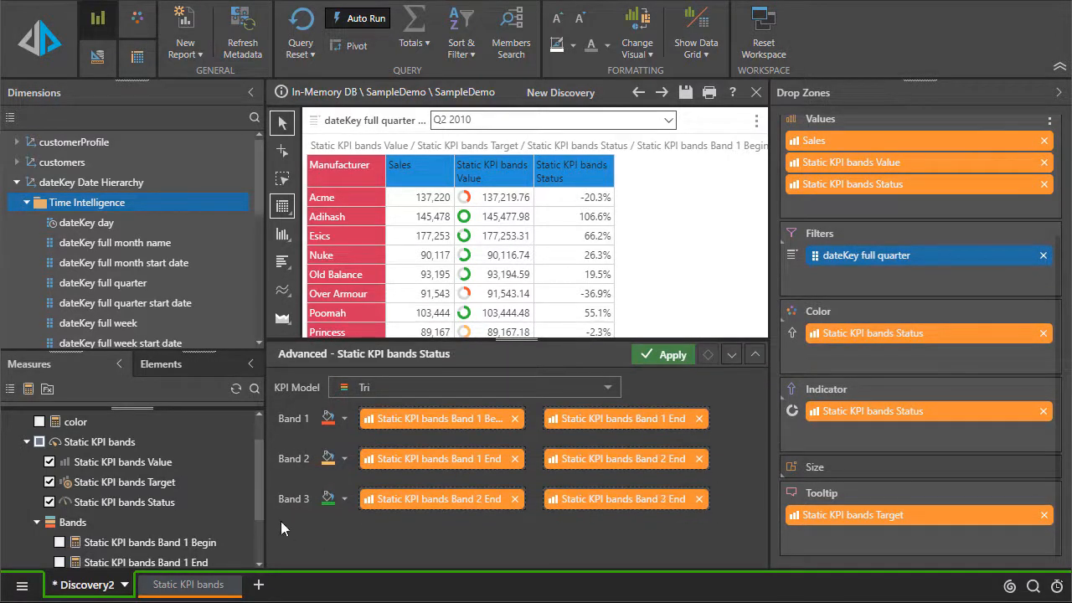
pyautogui.scroll(-3, 260, 558)
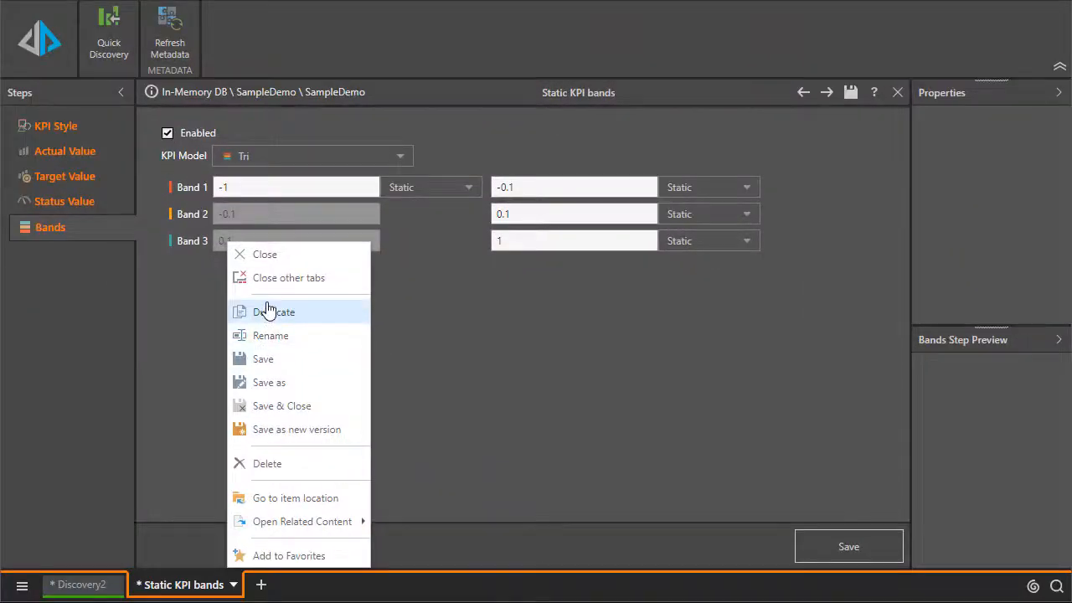
# Open the Static KPI bands KPI for editing and review its Actual, Target, Status and Bands steps.
pyautogui.click(268, 312)
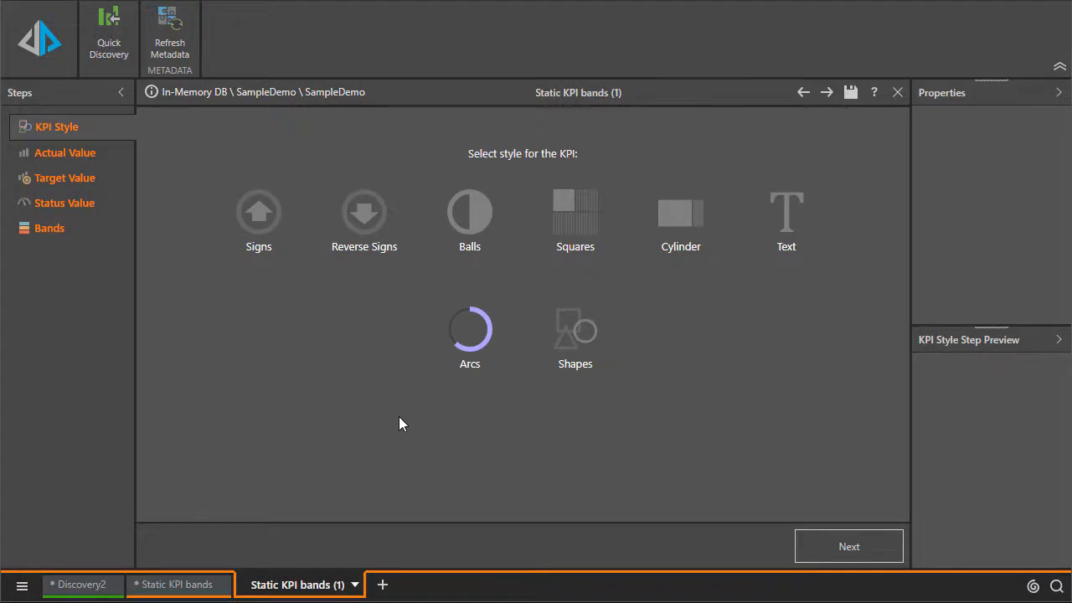
pyautogui.click(76, 154)
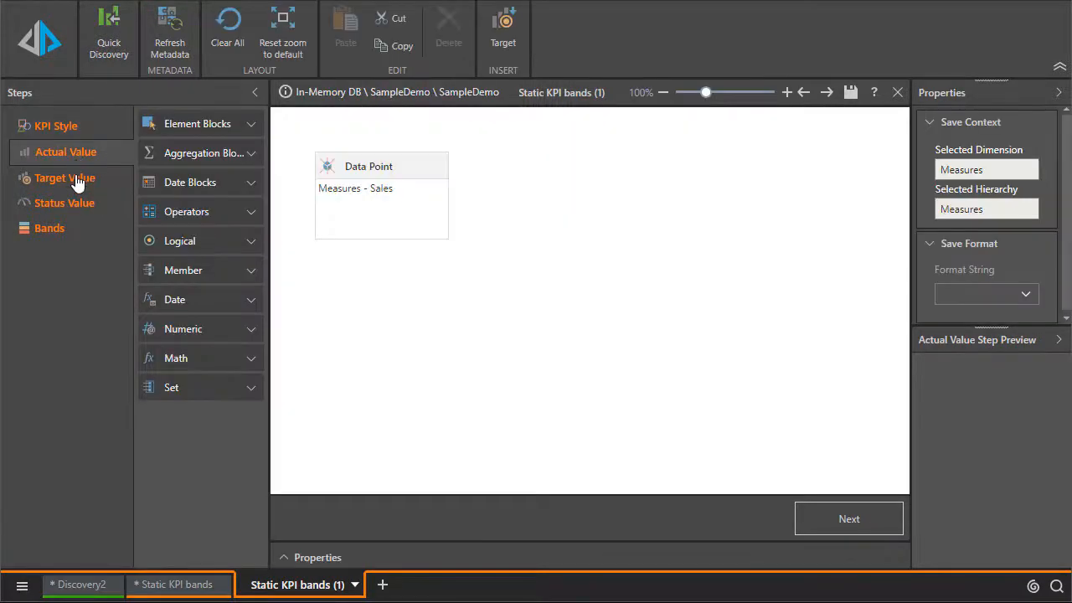
pyautogui.click(75, 178)
pyautogui.click(75, 202)
pyautogui.click(52, 228)
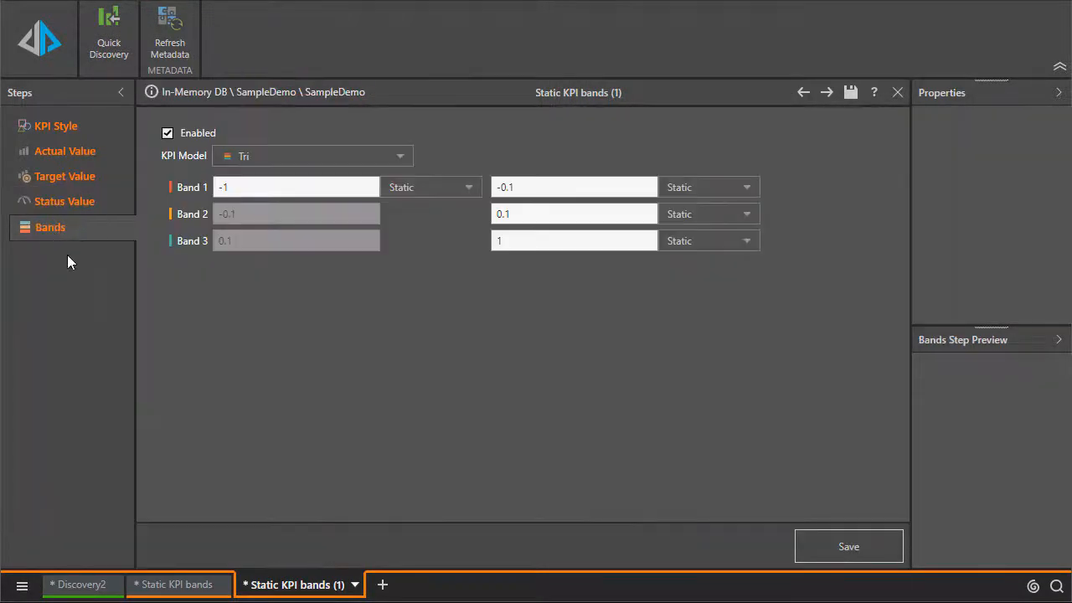
# Set Band 1's lower limit to an Evaluation Set using all members of the manufacturers Manufacturer hierarchy.
pyautogui.click(408, 195)
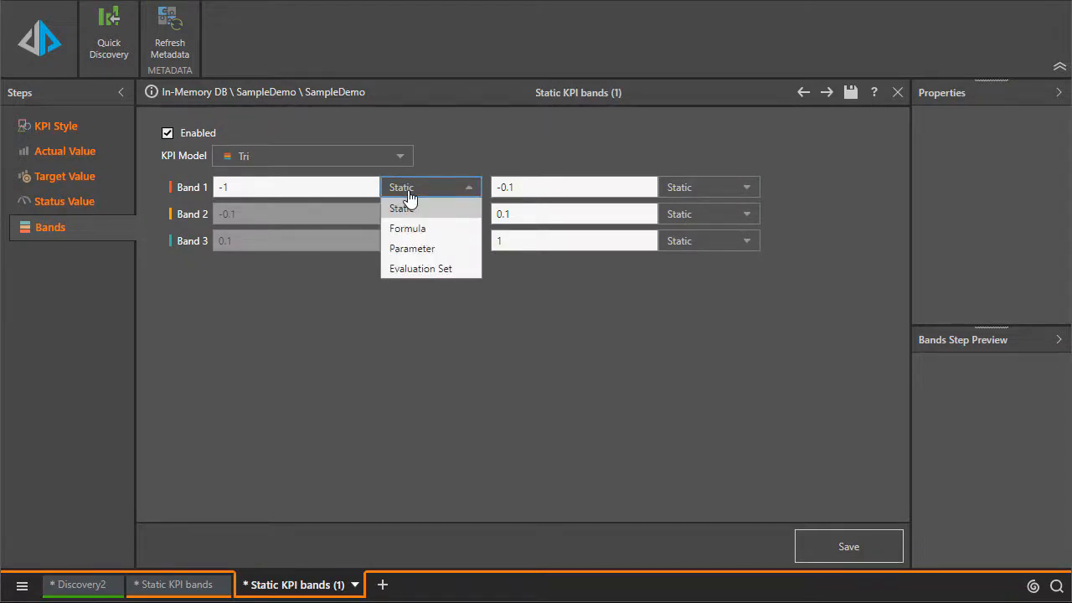
pyautogui.click(411, 270)
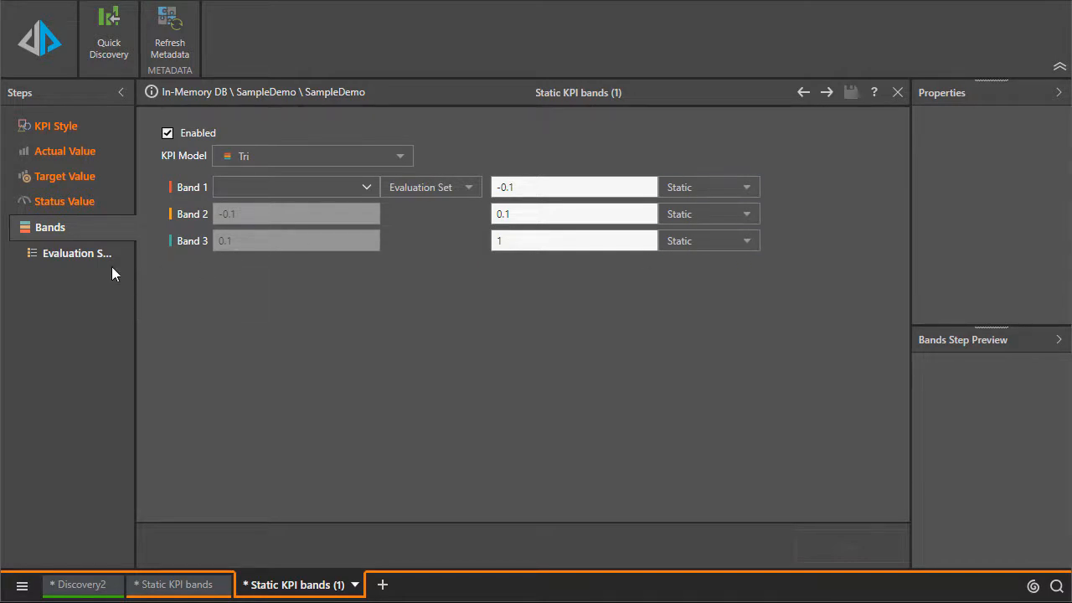
pyautogui.click(84, 256)
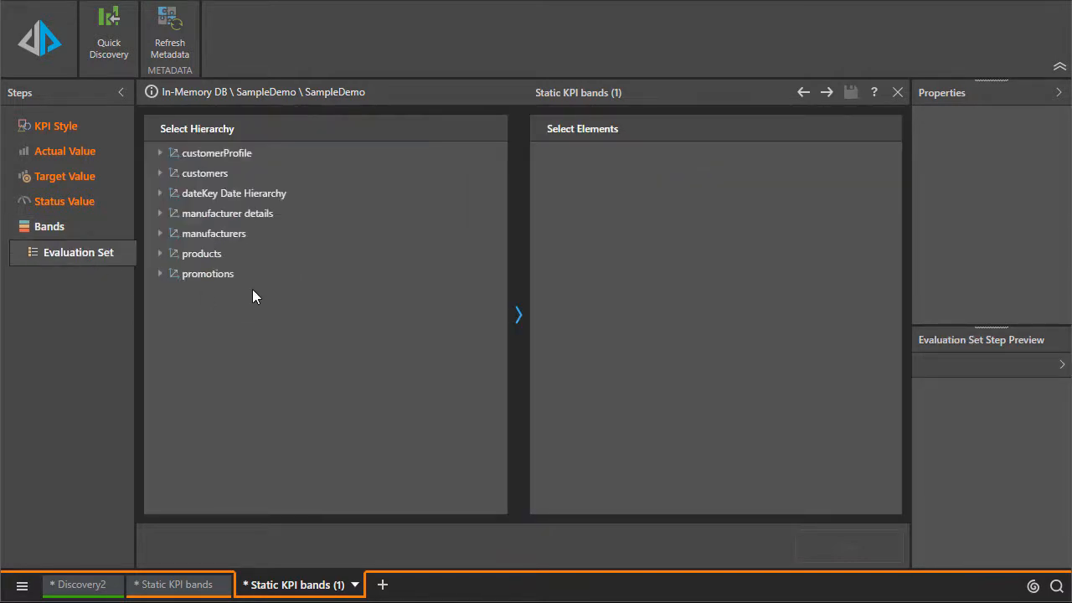
pyautogui.click(238, 234)
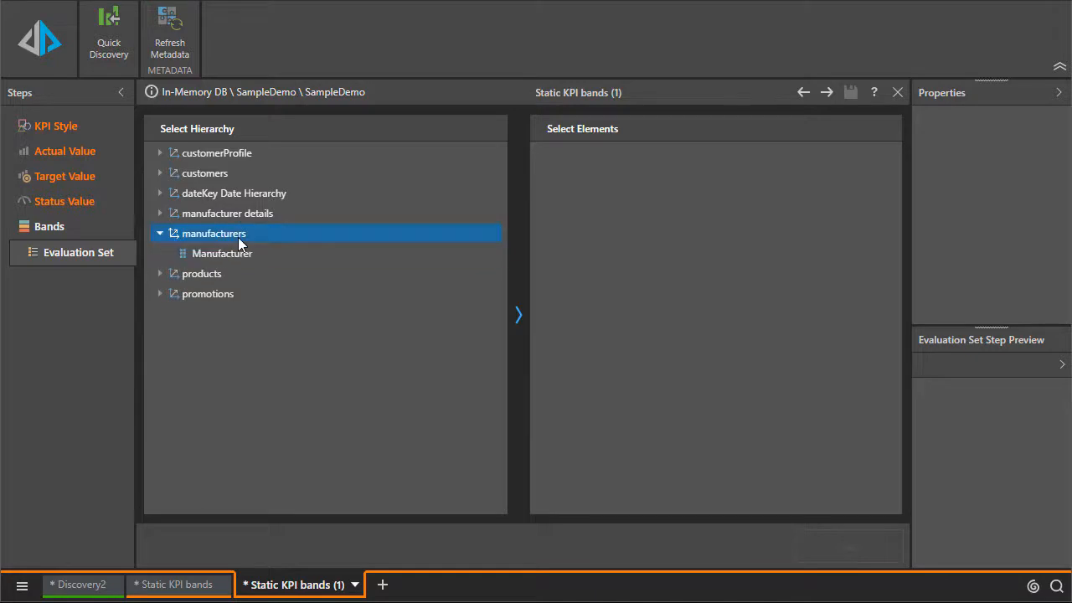
pyautogui.click(242, 251)
pyautogui.click(551, 179)
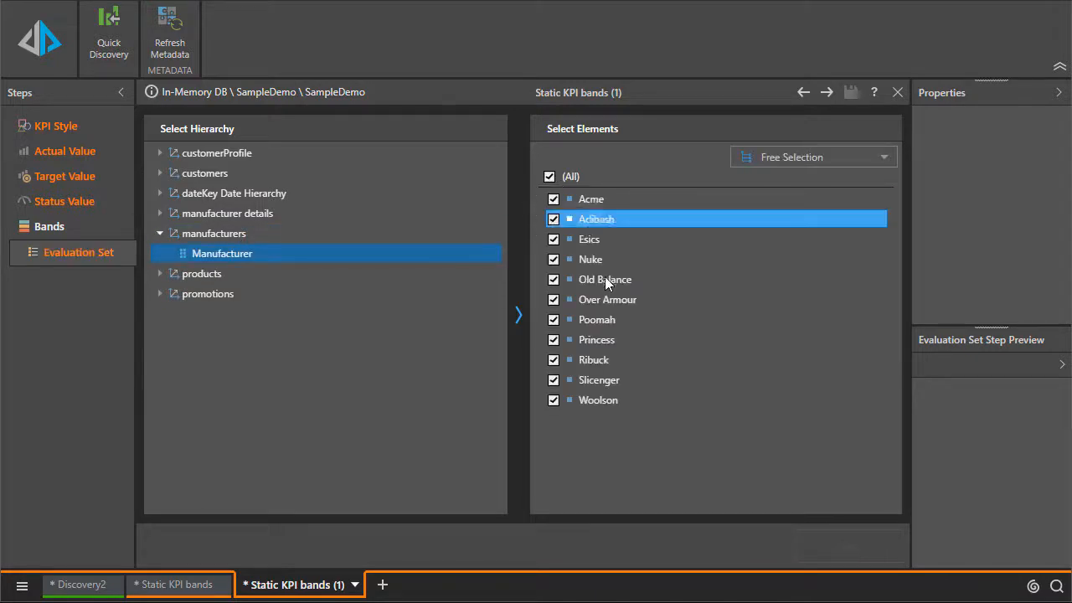
pyautogui.click(70, 229)
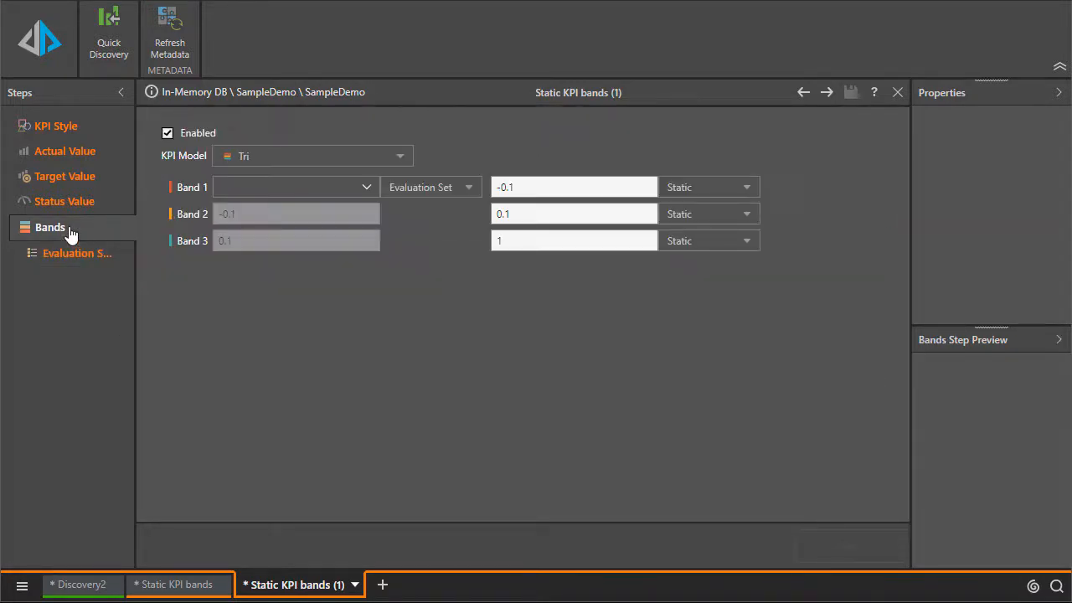
# Set Band 1's lower limit to the evaluation set's Minimum and its upper limit to the evaluation set's Average.
pyautogui.click(366, 191)
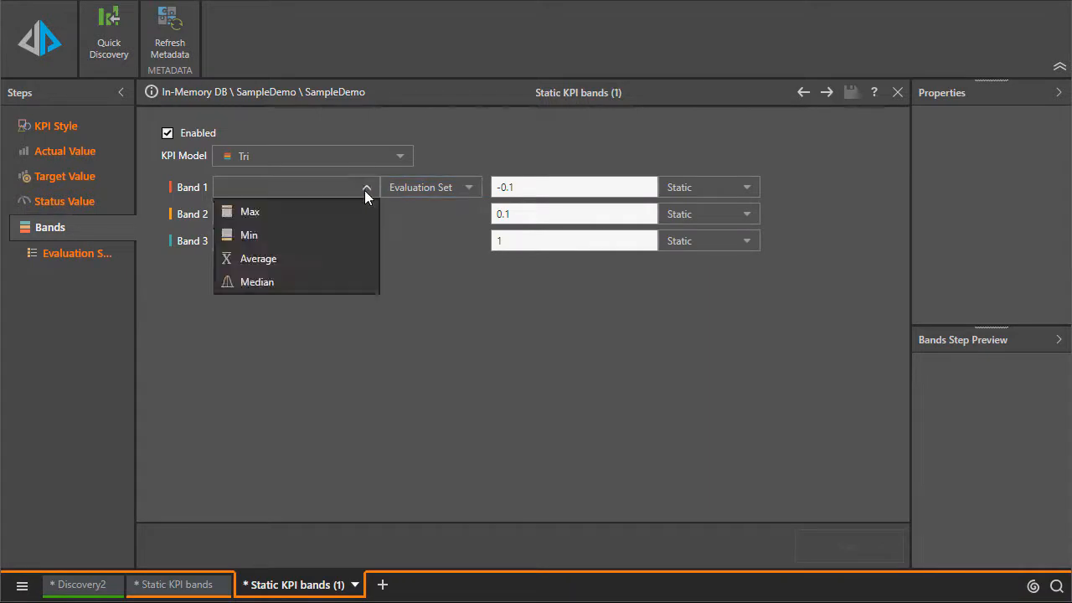
pyautogui.click(312, 240)
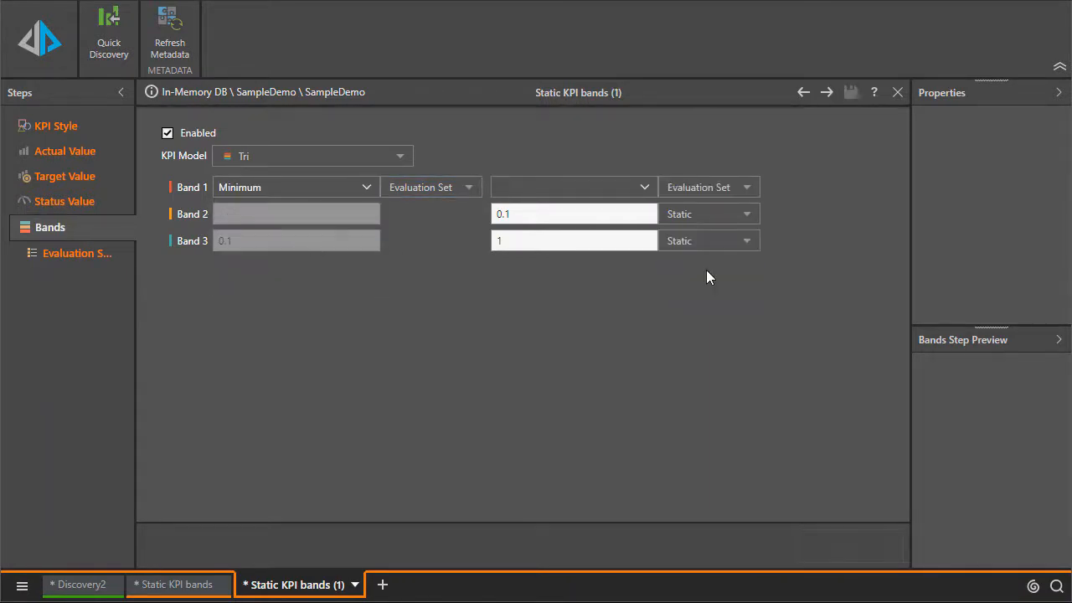
pyautogui.click(647, 186)
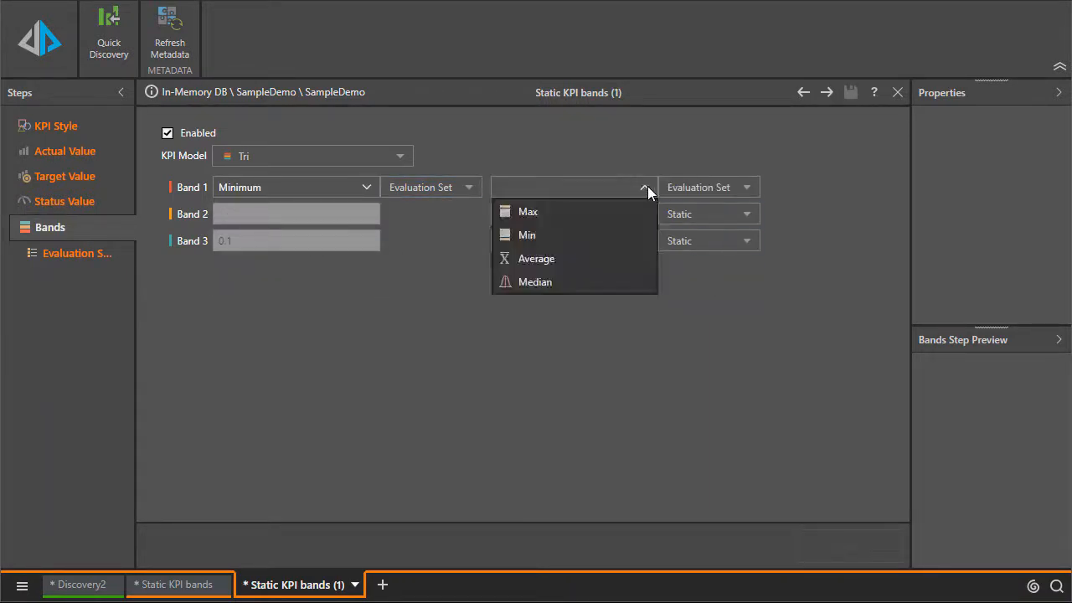
pyautogui.click(598, 259)
# Switch Band 2's upper limit to Evaluation Set and set it to the Median.
pyautogui.click(688, 219)
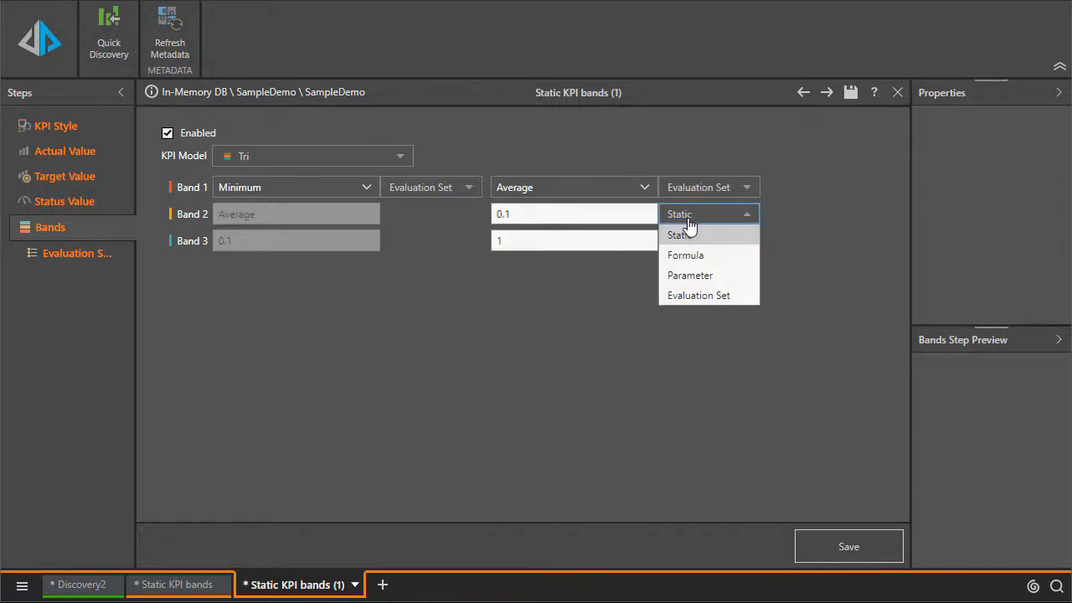
pyautogui.click(701, 296)
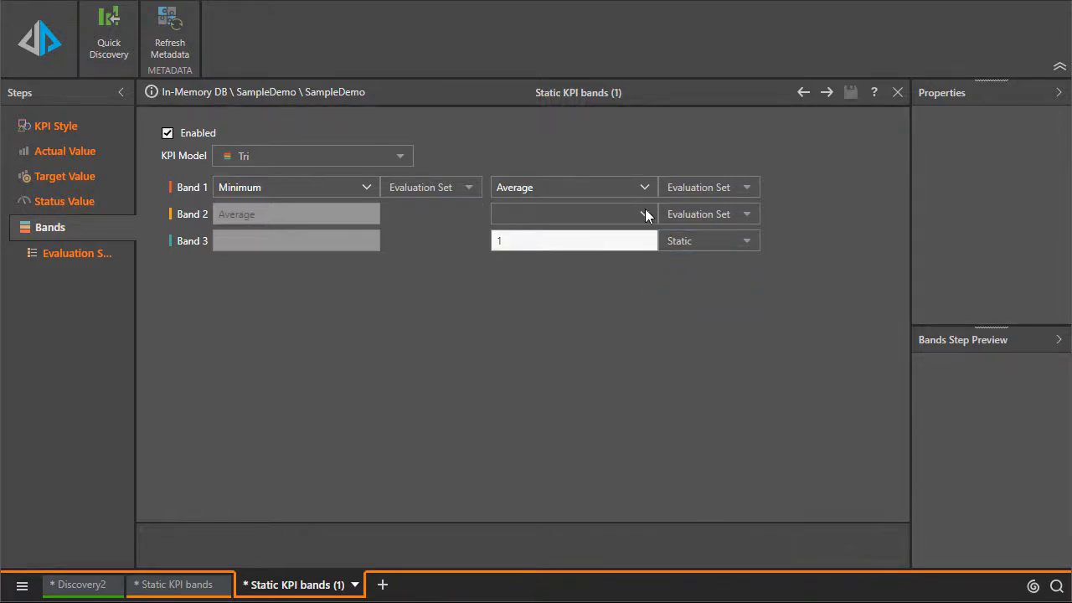
pyautogui.click(644, 211)
pyautogui.click(600, 315)
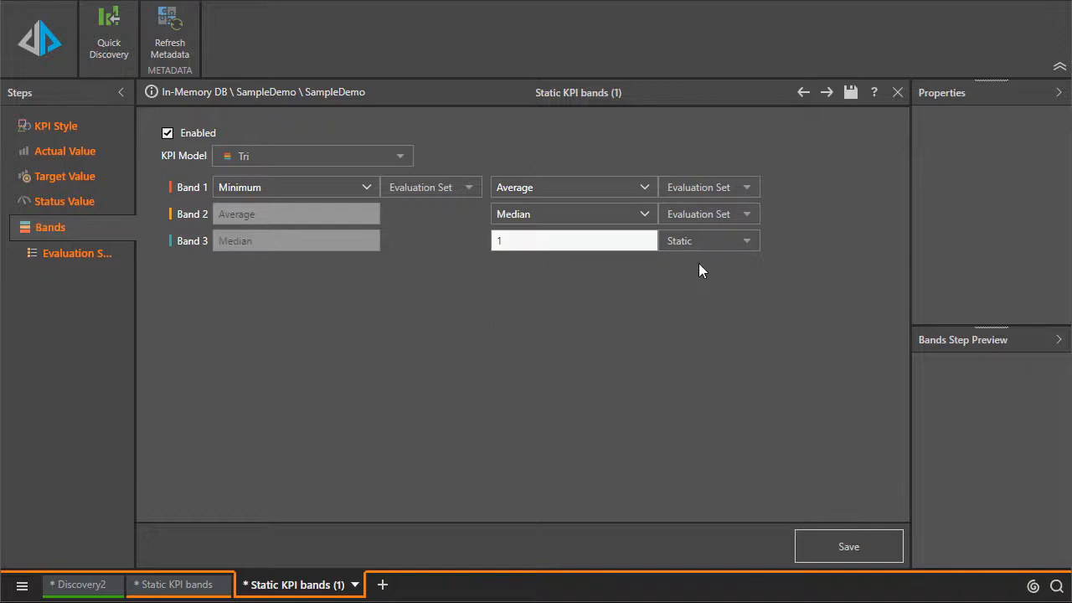
# Switch Band 3's upper limit to Evaluation Set, set it to the Maximum, and save the KPI.
pyautogui.click(709, 243)
pyautogui.click(716, 324)
pyautogui.click(645, 240)
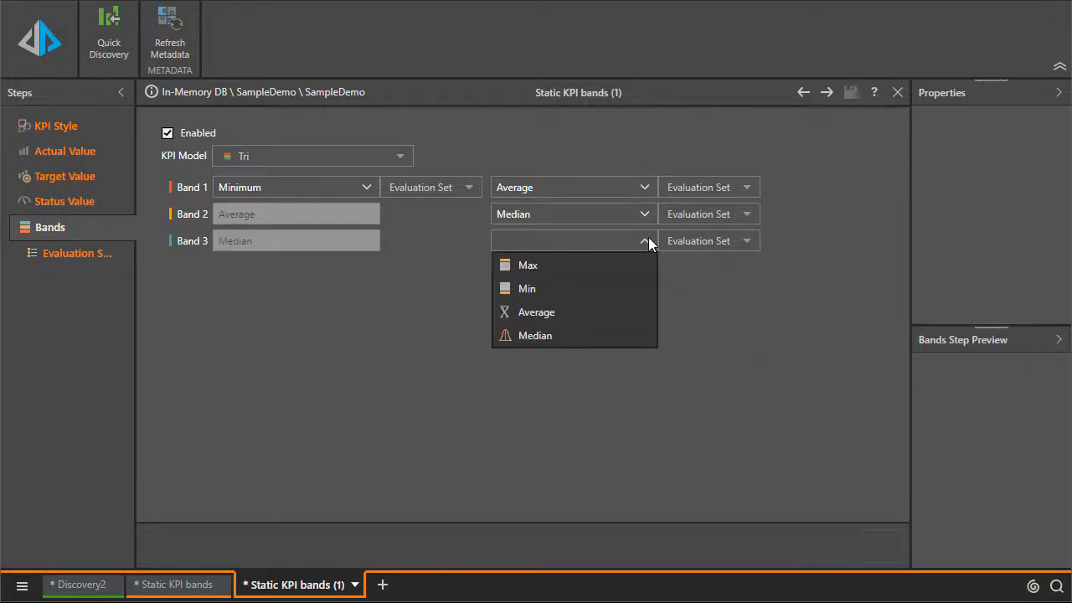
pyautogui.click(629, 270)
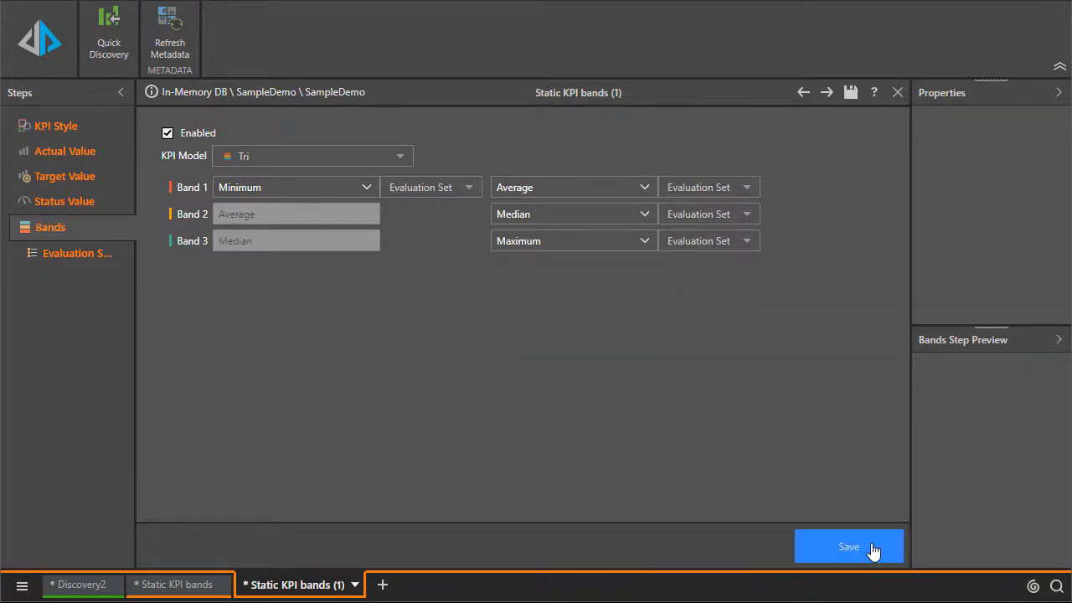
pyautogui.click(872, 549)
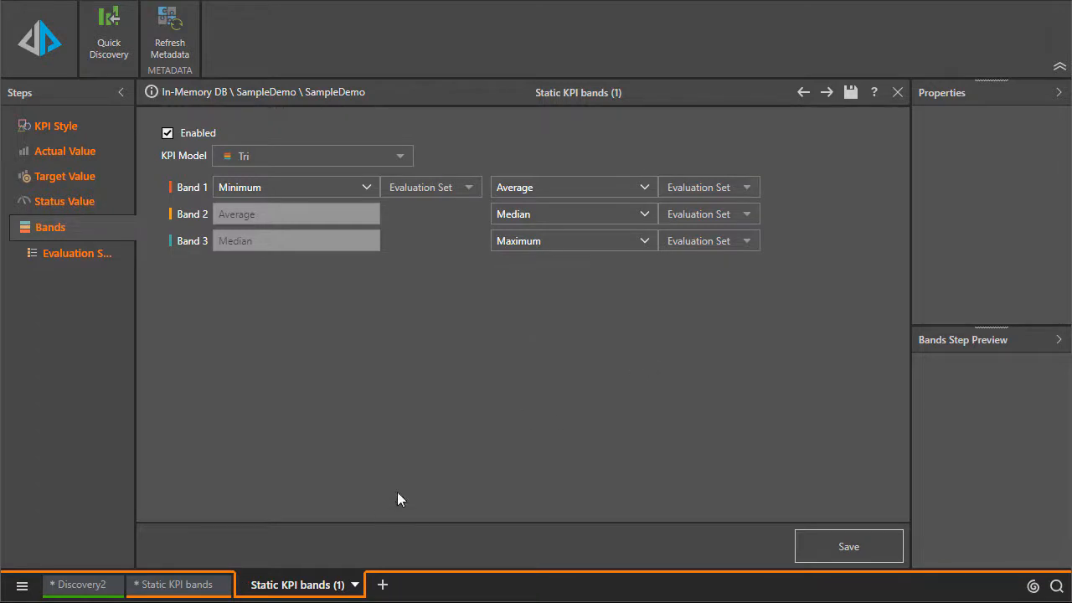
# Rename the KPI as Dyno Bands.
pyautogui.click(356, 586)
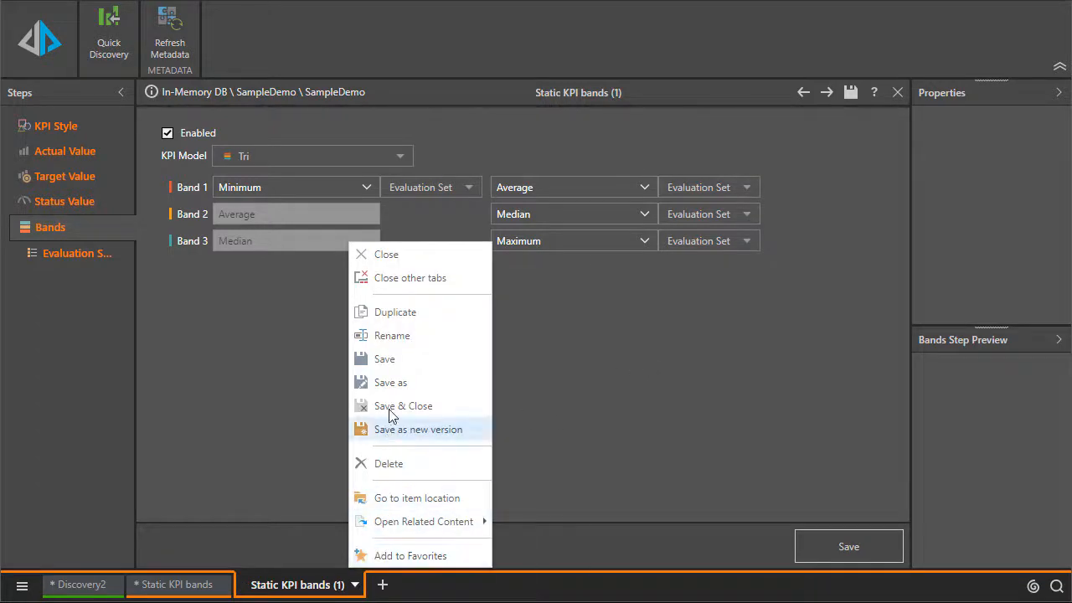
pyautogui.click(391, 336)
pyautogui.write('Dyno Bands')
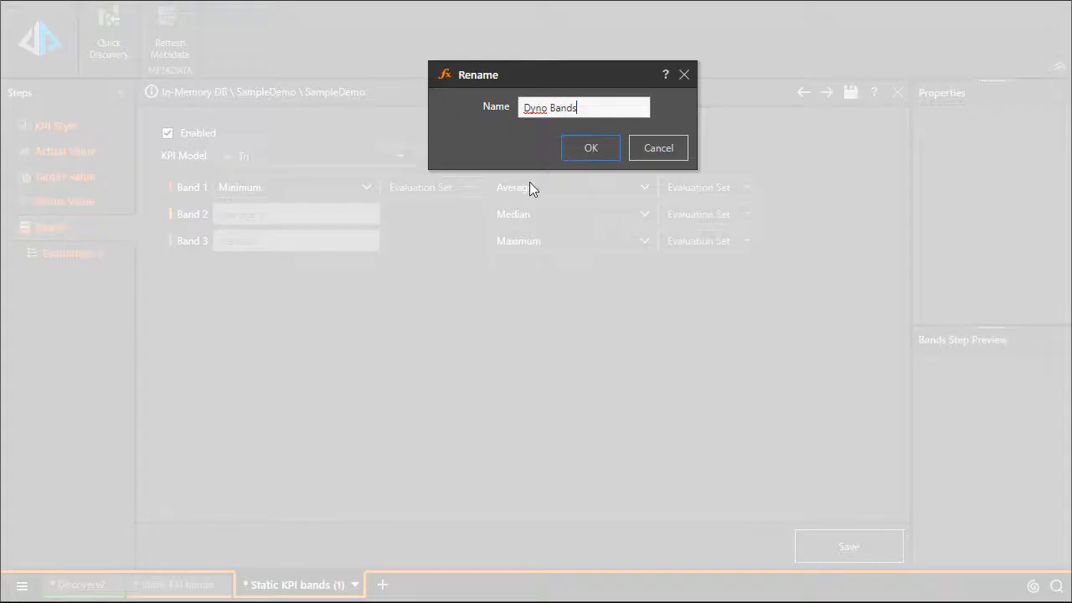
pyautogui.click(594, 153)
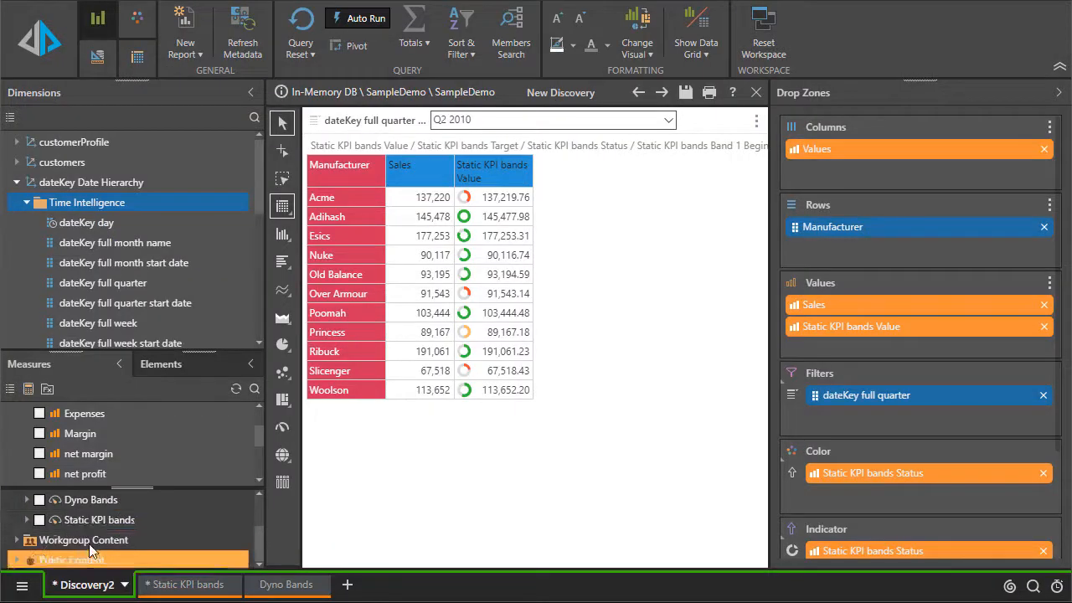
# Add the Dyno Bands KPI to the grid in place of Sales and narrow its value column.
pyautogui.click(38, 500)
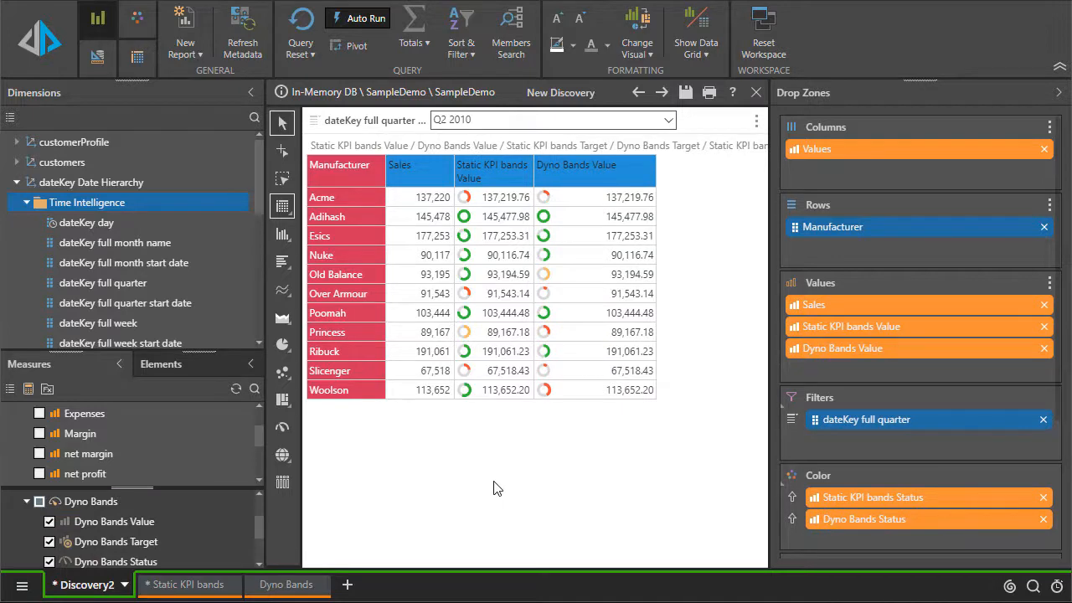
pyautogui.click(1045, 305)
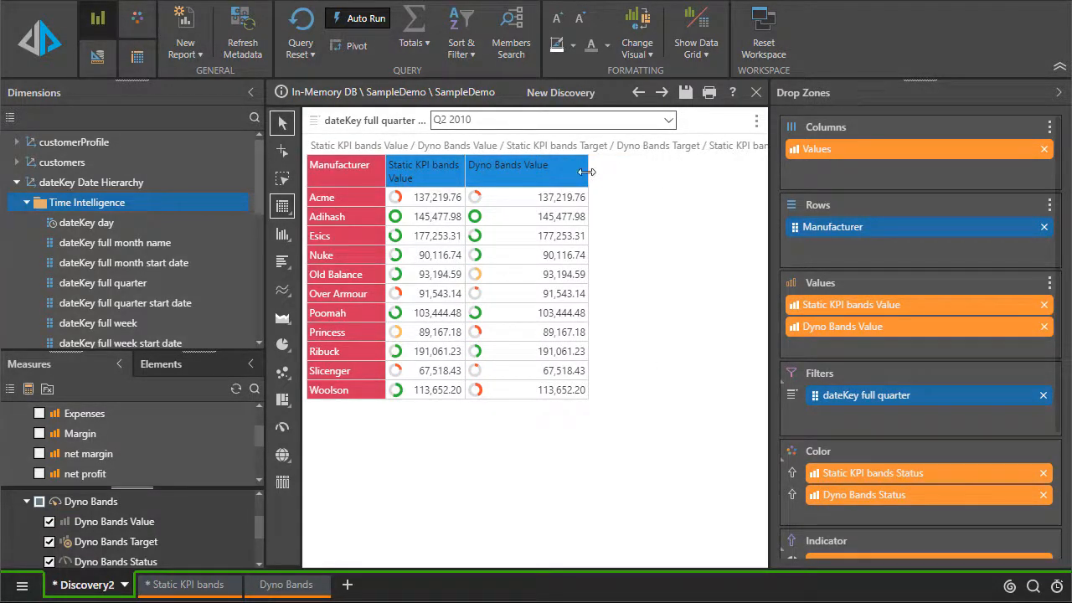
pyautogui.moveTo(543, 180); pyautogui.dragTo(540, 179)
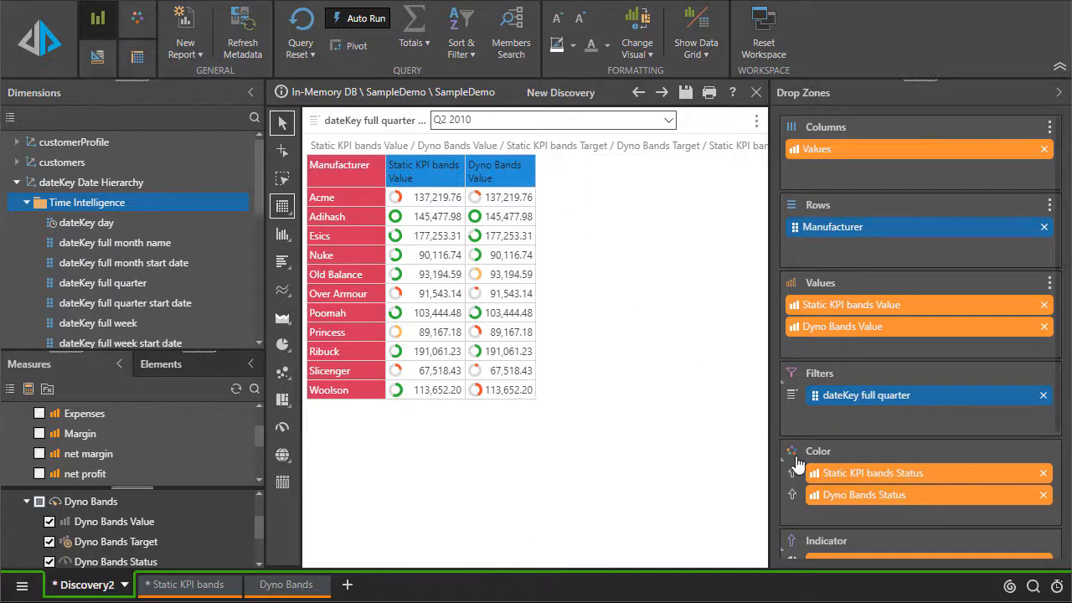